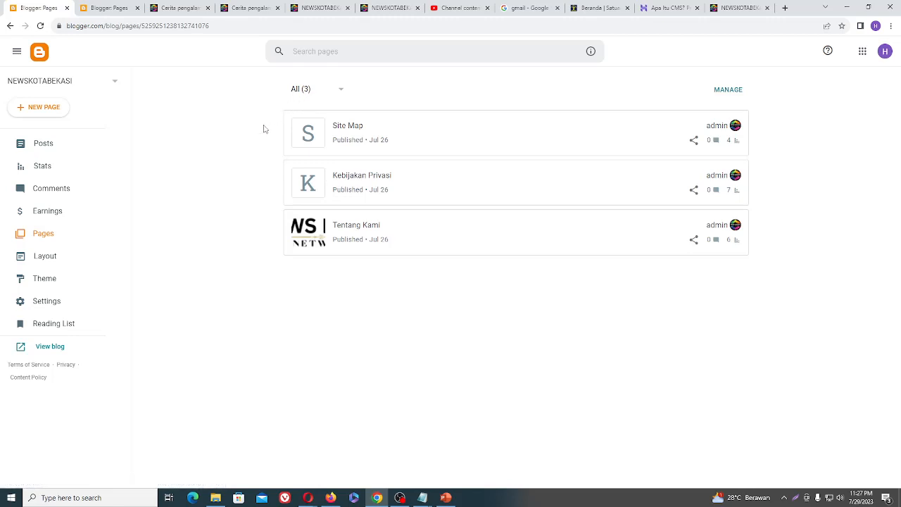
- Open the blog's posts list and move both "Cerita pengalaman driver ojek online" posts to the trash
left_click(52, 143)
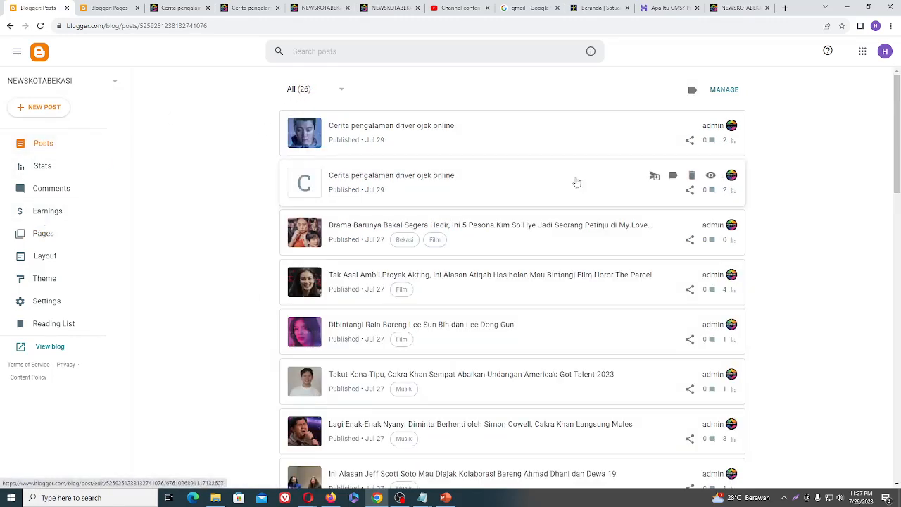
scroll(424, 330, "down", 5)
scroll(424, 338, "up", 5)
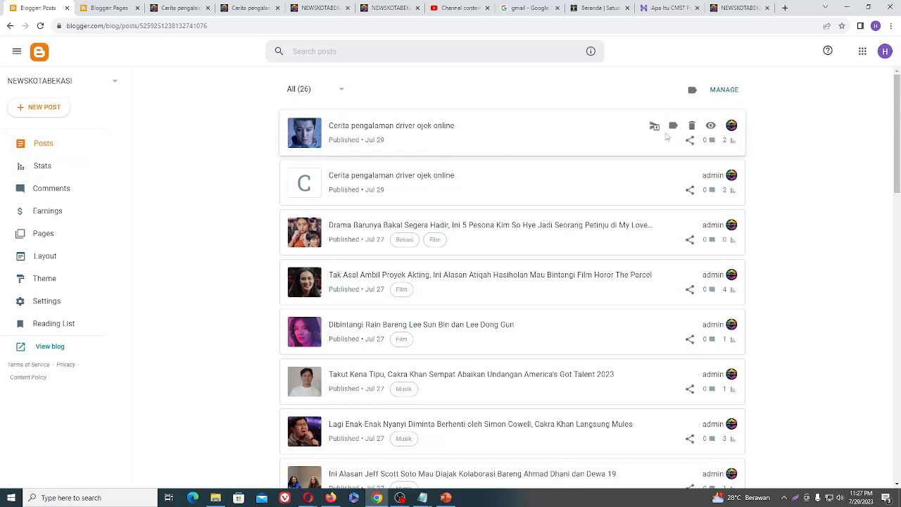
left_click(691, 125)
left_click(486, 282)
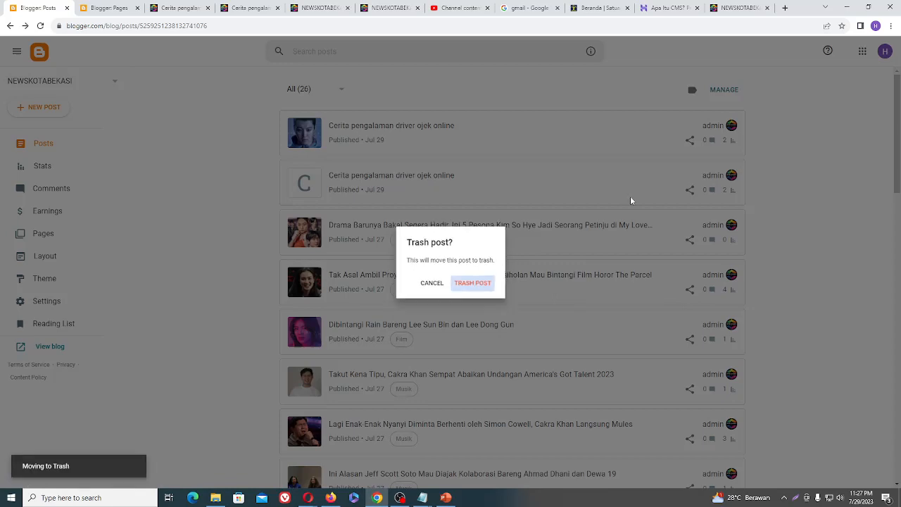
left_click(692, 127)
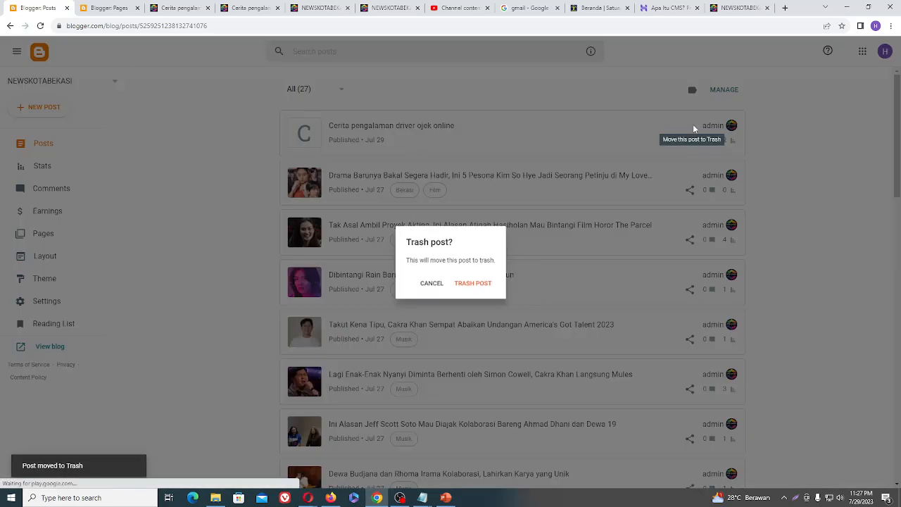
left_click(472, 283)
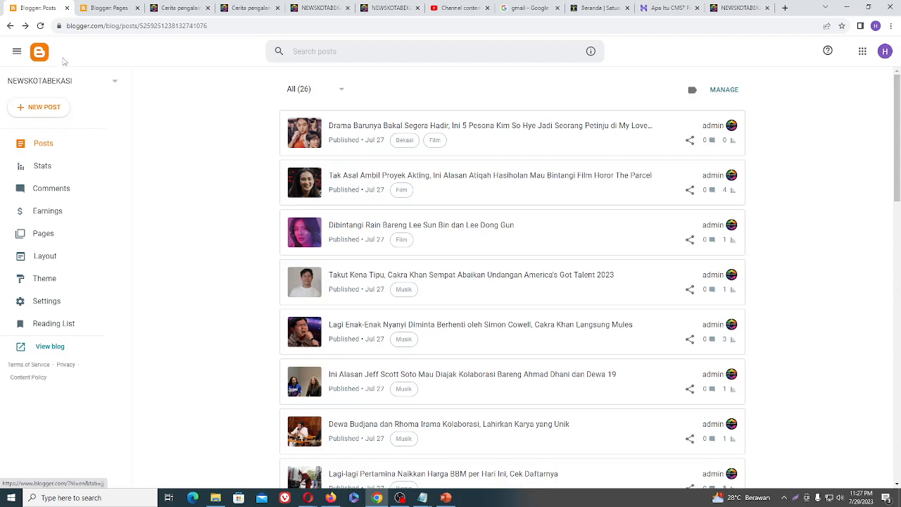
- Open blogger.com in Microsoft Edge to view the Google sign-in page, and close that browser
left_click(190, 497)
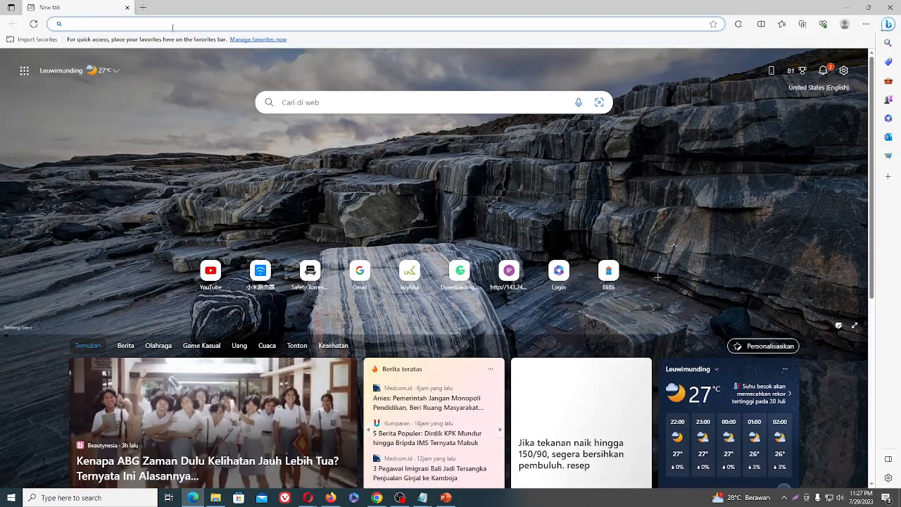
type("blogg")
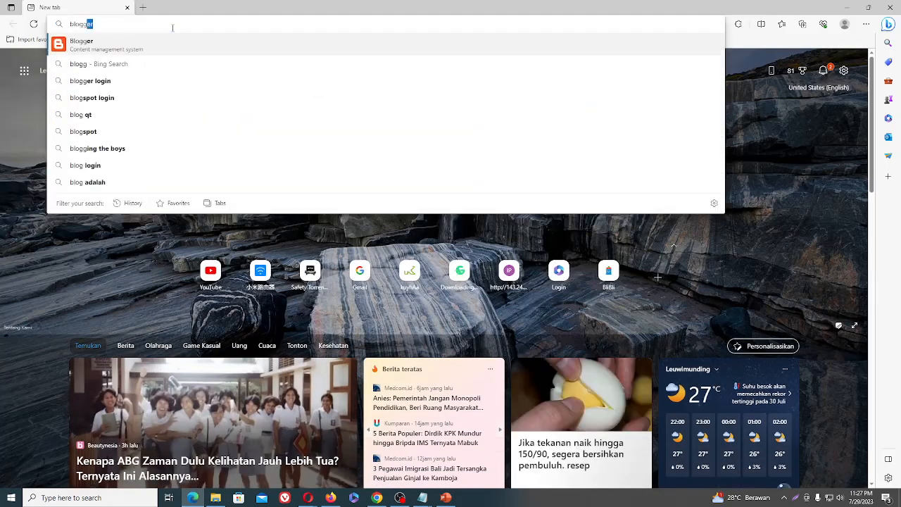
type("er.com")
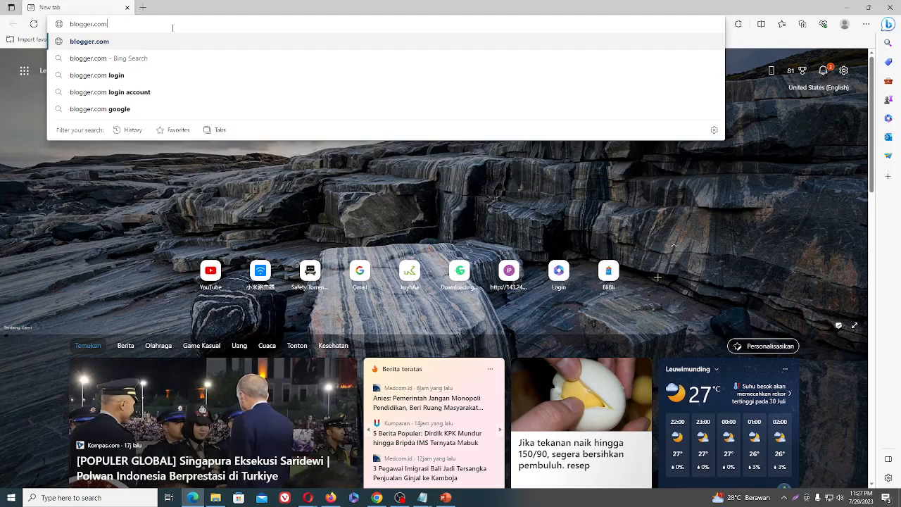
key("Return")
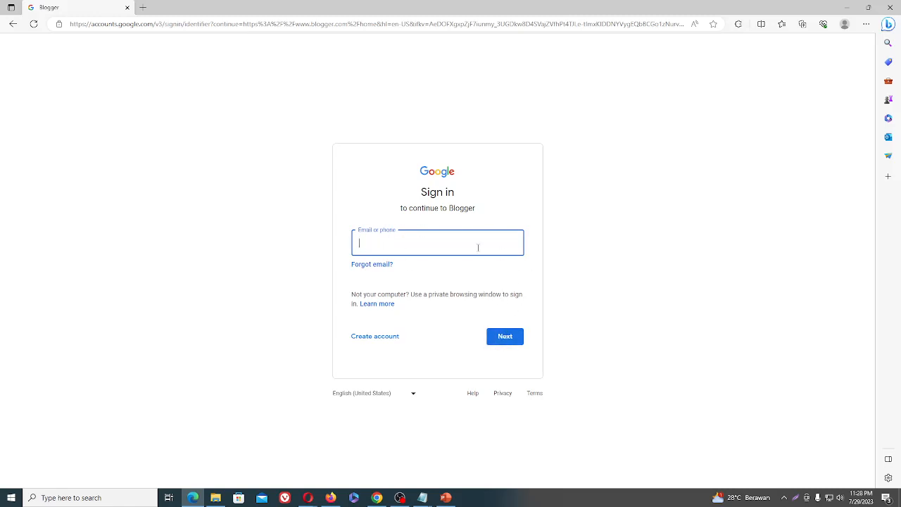
left_click(12, 26)
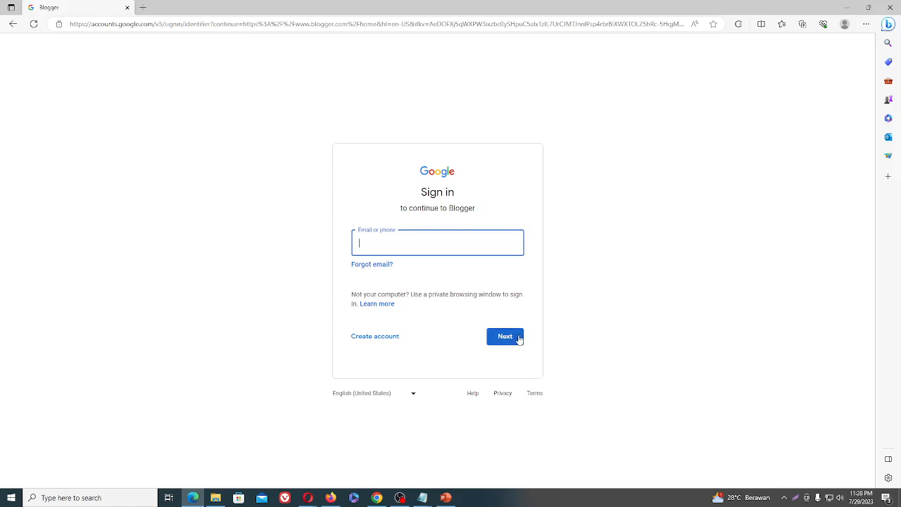
left_click(895, 9)
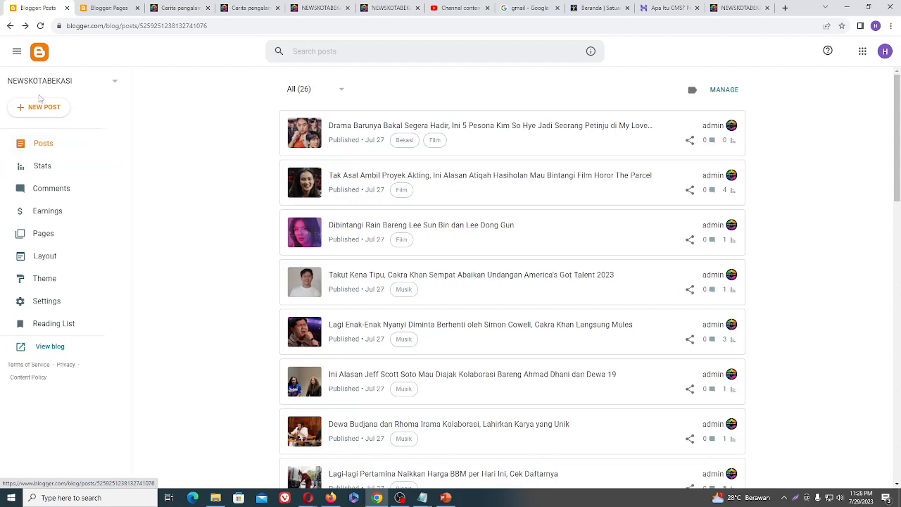
- Create a new post in Blogger in Chrome, and search Google for "kabar bekasi" in the tab with the gmail search
left_click(35, 107)
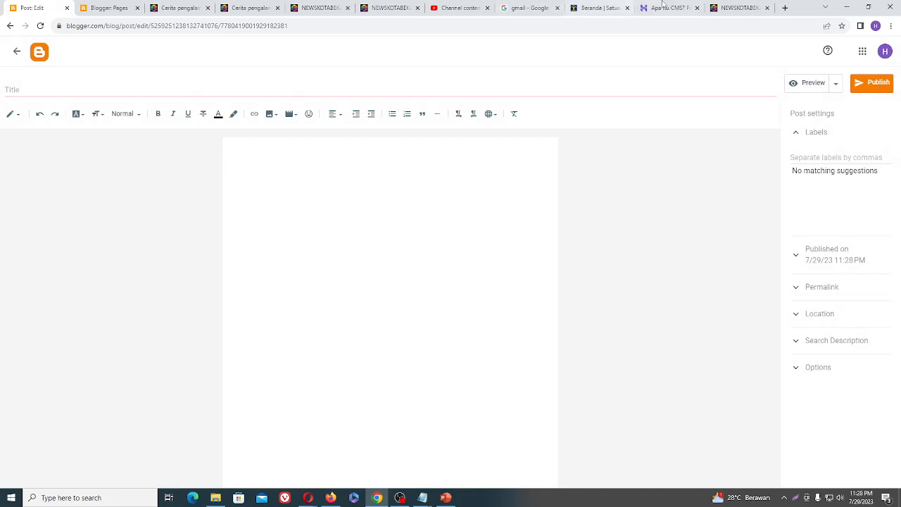
left_click(526, 9)
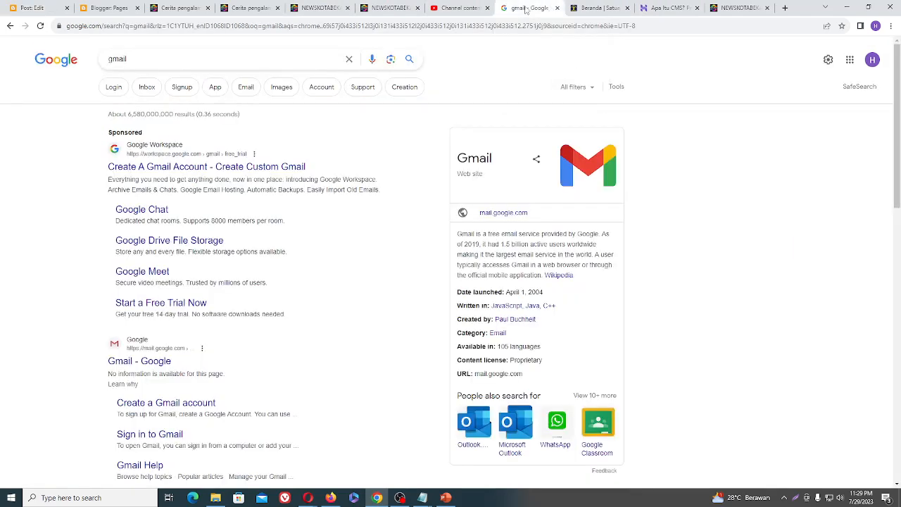
left_click(442, 26)
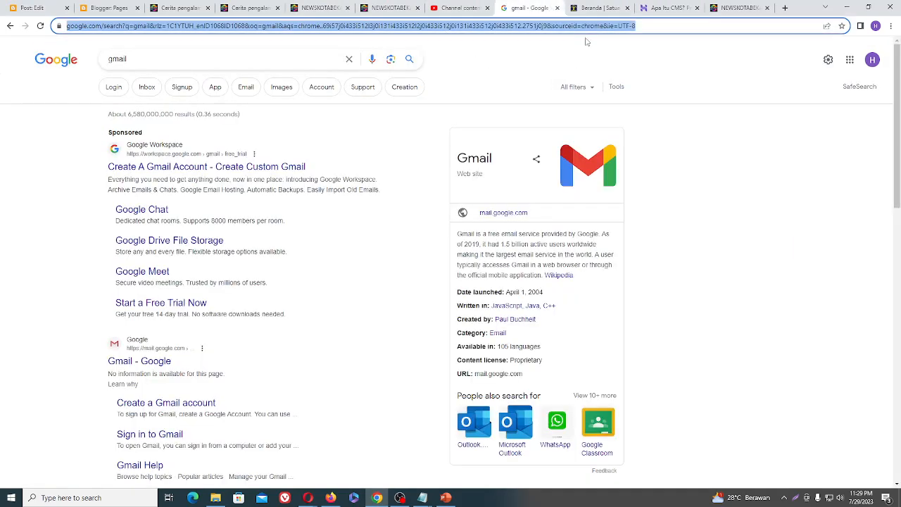
type("ka")
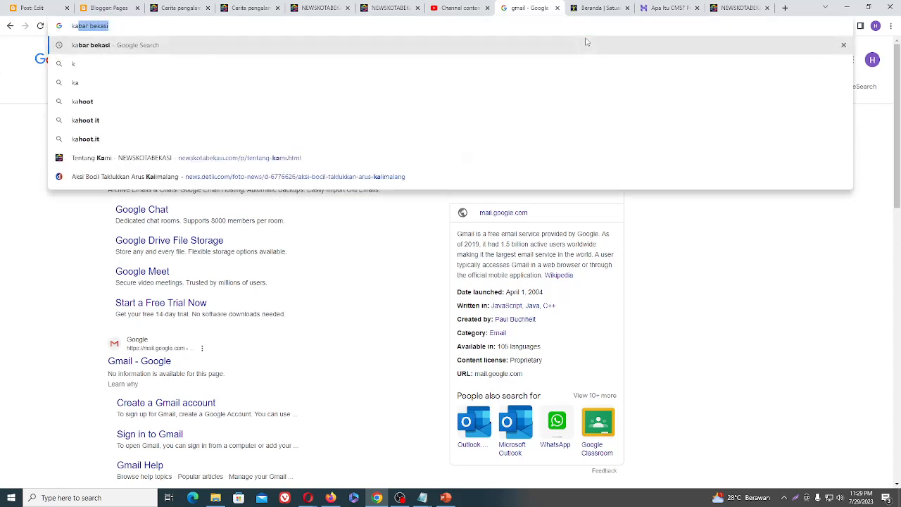
type("bar bekasi")
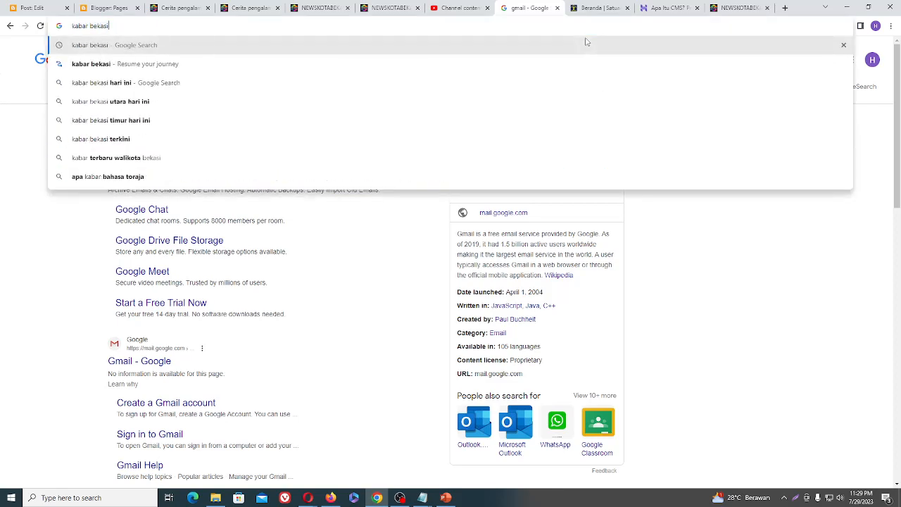
key("Return")
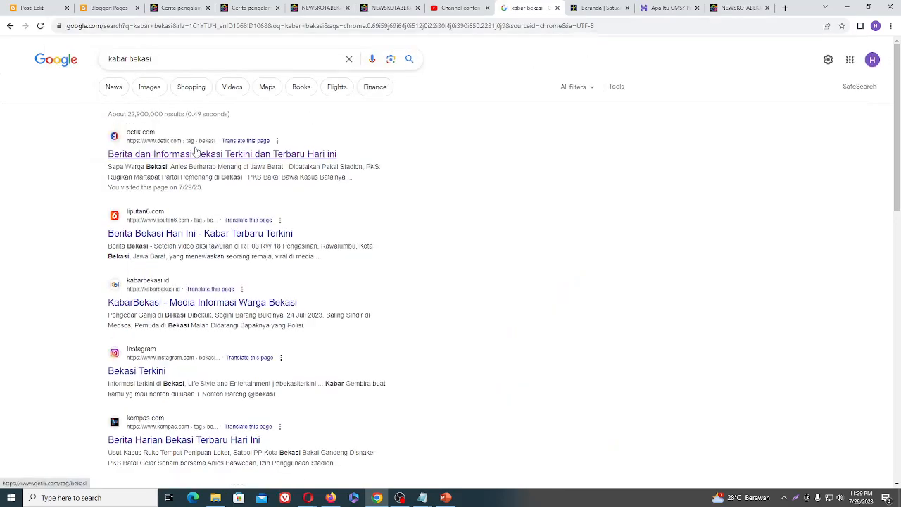
- Open the KabarBekasi site from the search results and its article "Plt Wali Kota Bekasi Bagikan Materi Wawasan Kebangsaan ke Peserta Didik"
left_click(196, 154)
left_click(10, 25)
left_click(213, 307)
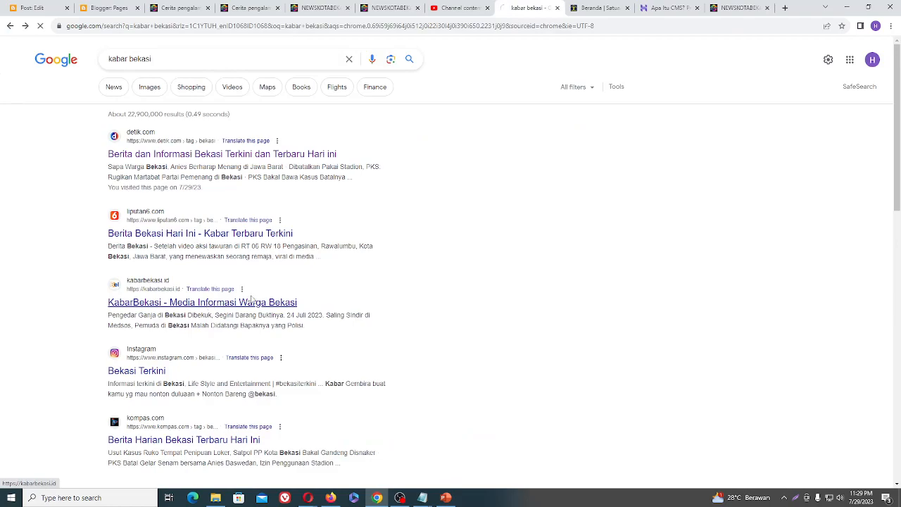
scroll(293, 199, "down", 3)
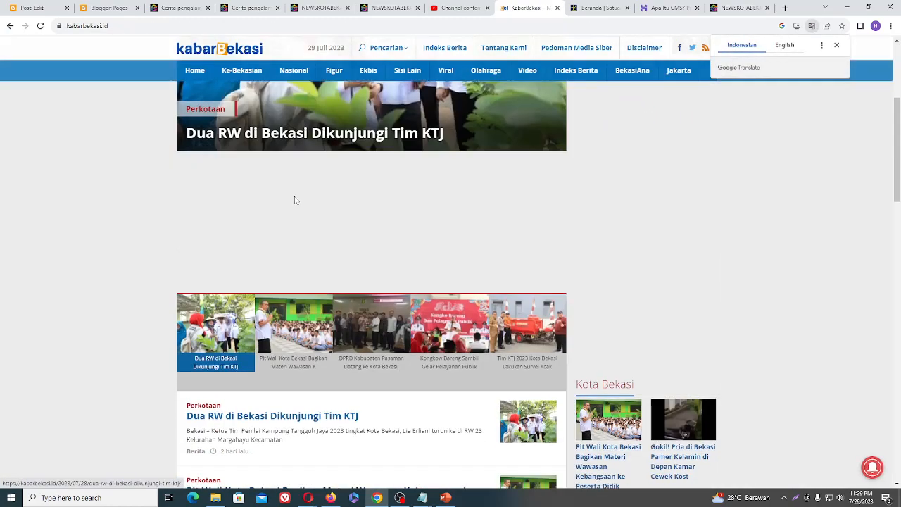
scroll(297, 198, "down", 5)
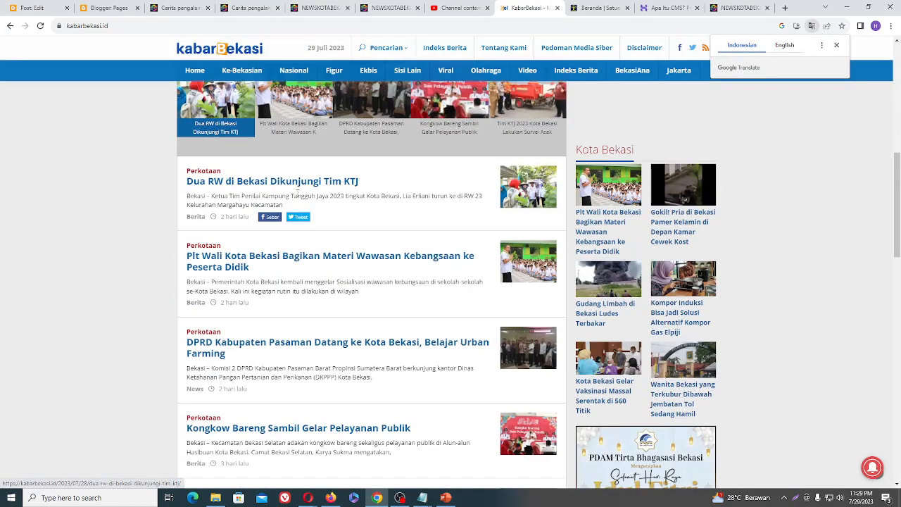
left_click(323, 259)
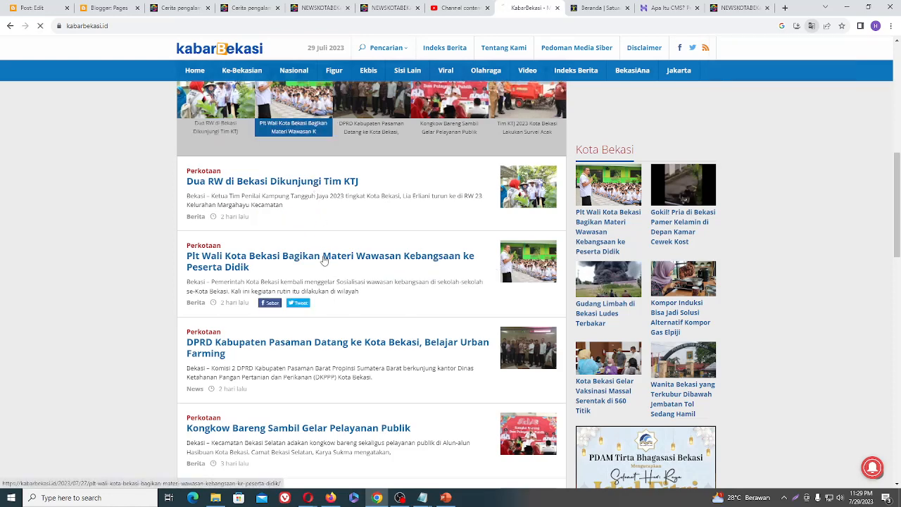
- Copy the article's full body text and replace the old ojek online text in Notepad with it
scroll(304, 217, "down", 2)
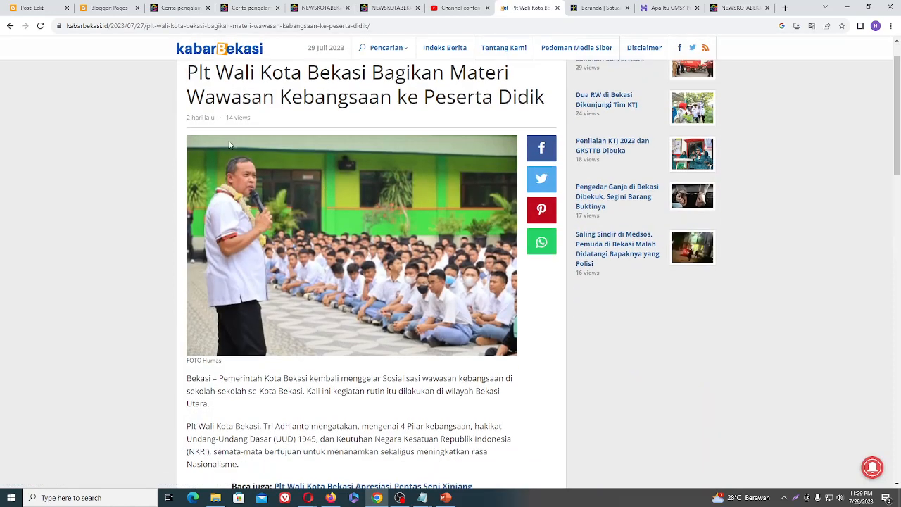
scroll(233, 146, "up", 2)
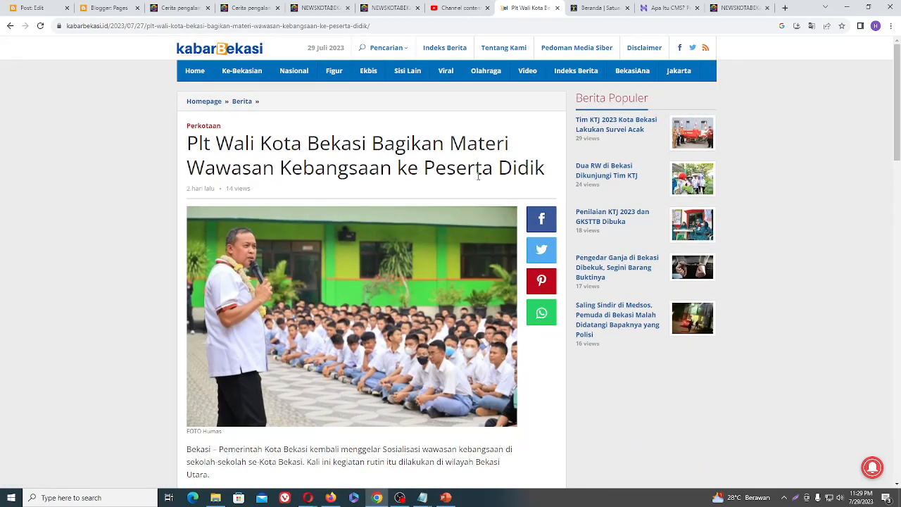
scroll(479, 177, "down", 5)
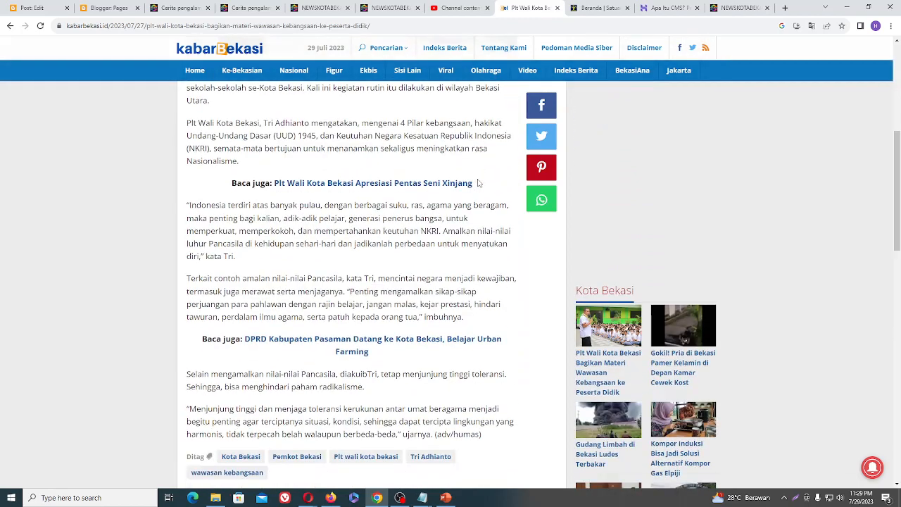
scroll(478, 182, "up", 1)
scroll(479, 181, "up", 2)
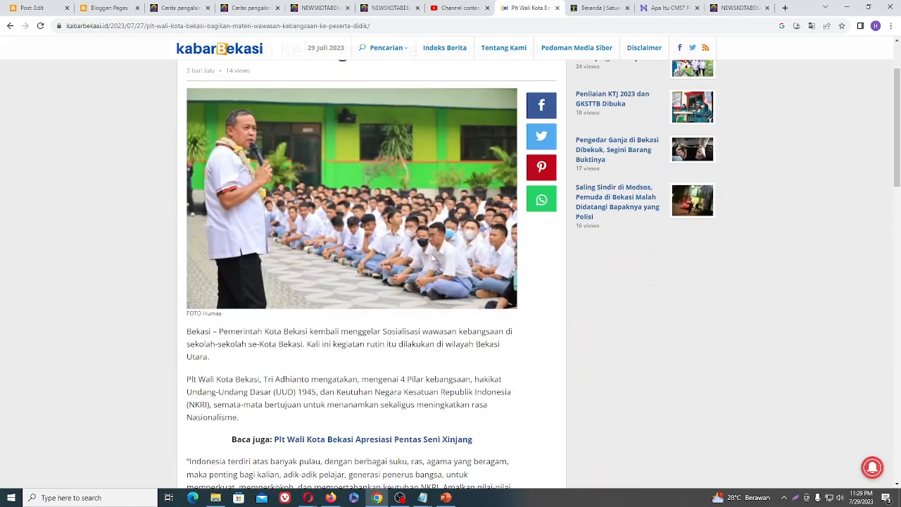
scroll(257, 225, "down", 2)
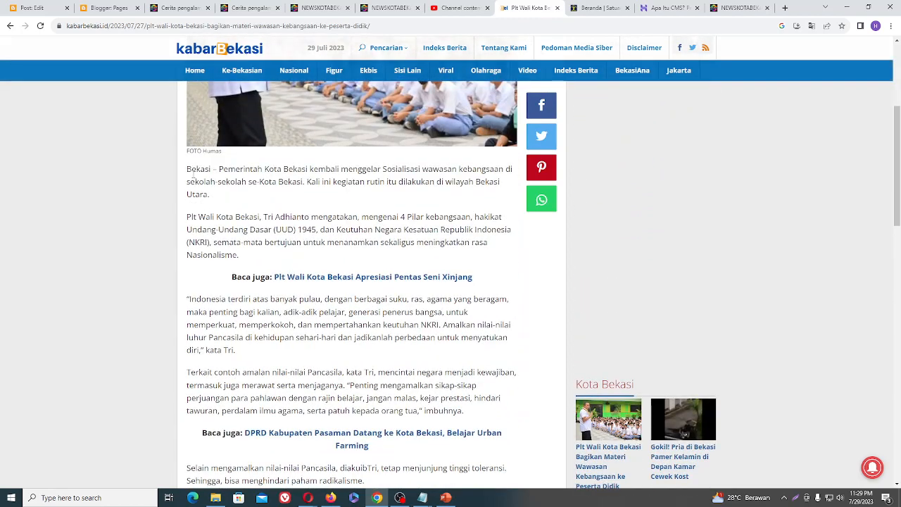
left_click_drag(187, 169, 509, 212)
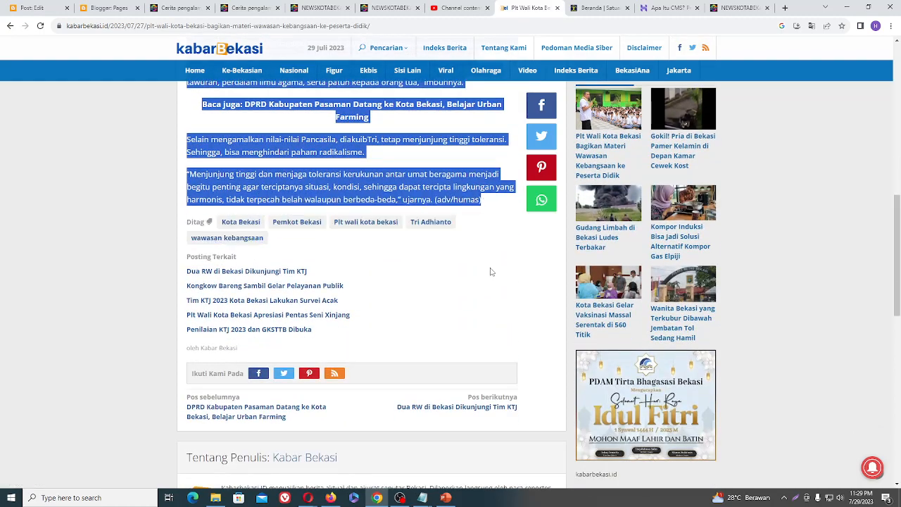
mouse_move(422, 498)
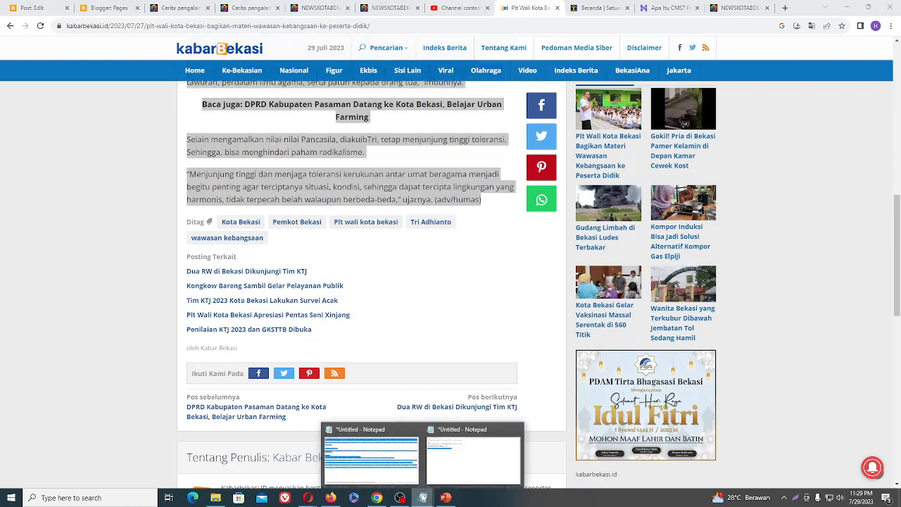
left_click(402, 454)
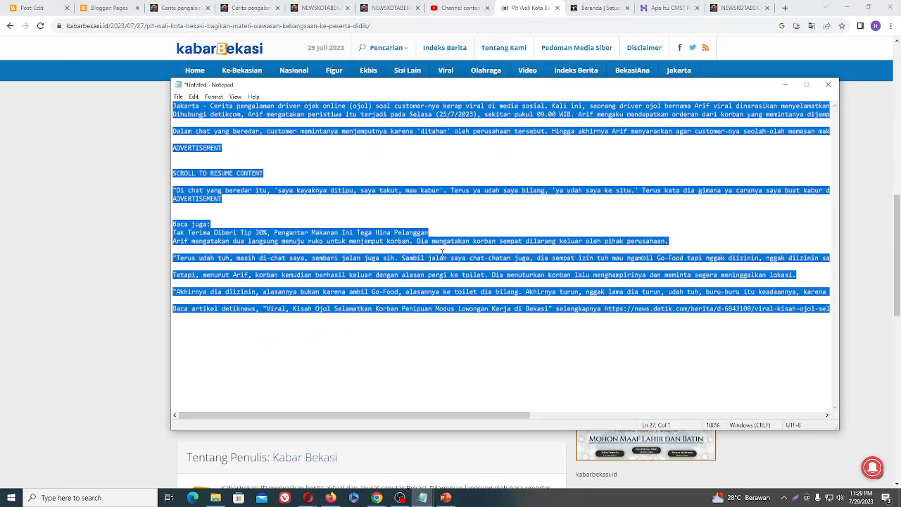
key("Delete")
key("ctrl+v")
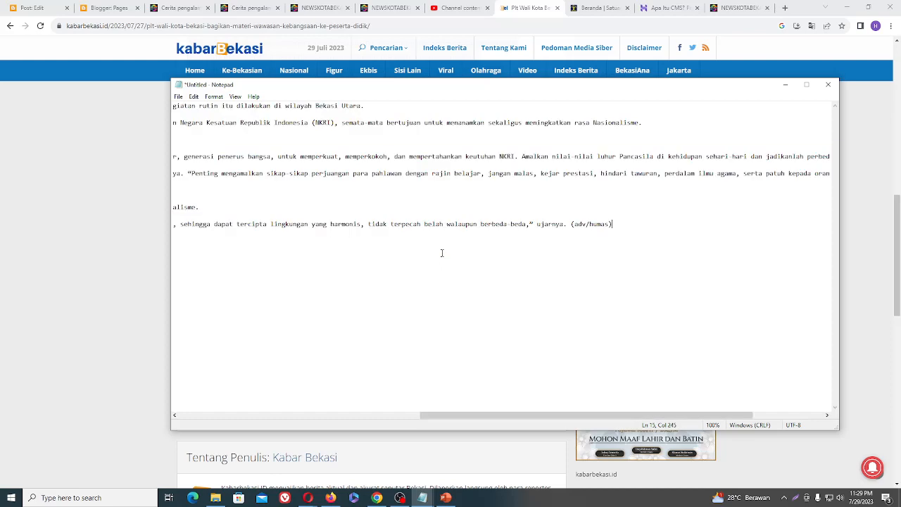
- Copy the entire article text from Notepad and return to the empty new post in Chrome
scroll(442, 252, "left", 4)
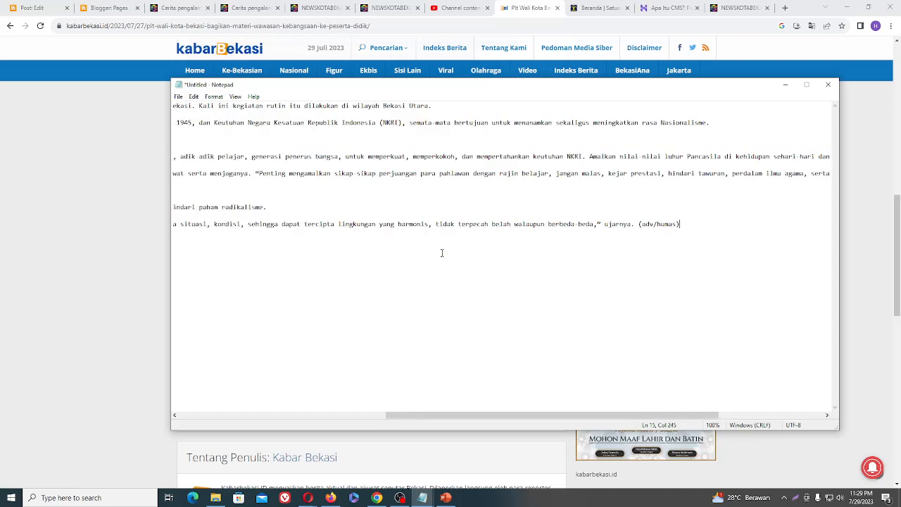
left_click(428, 200)
left_click(324, 171)
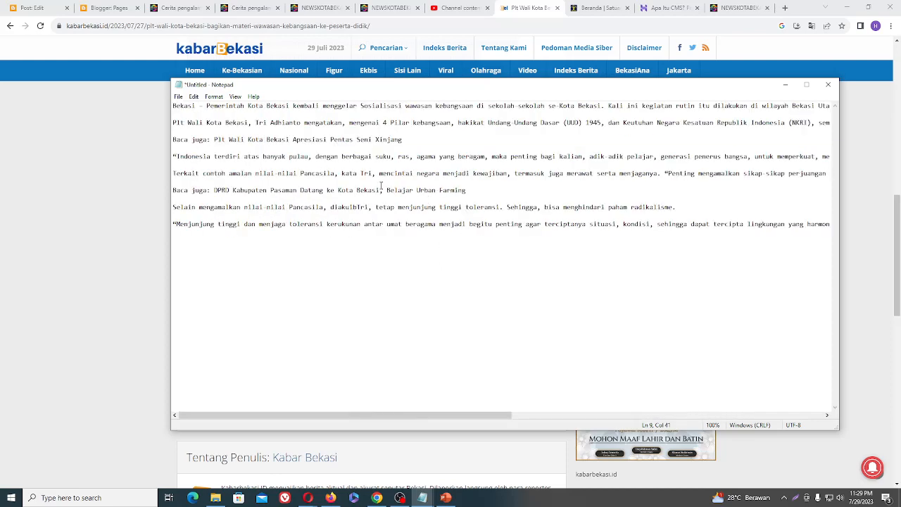
key("ctrl+a")
key("ctrl+c")
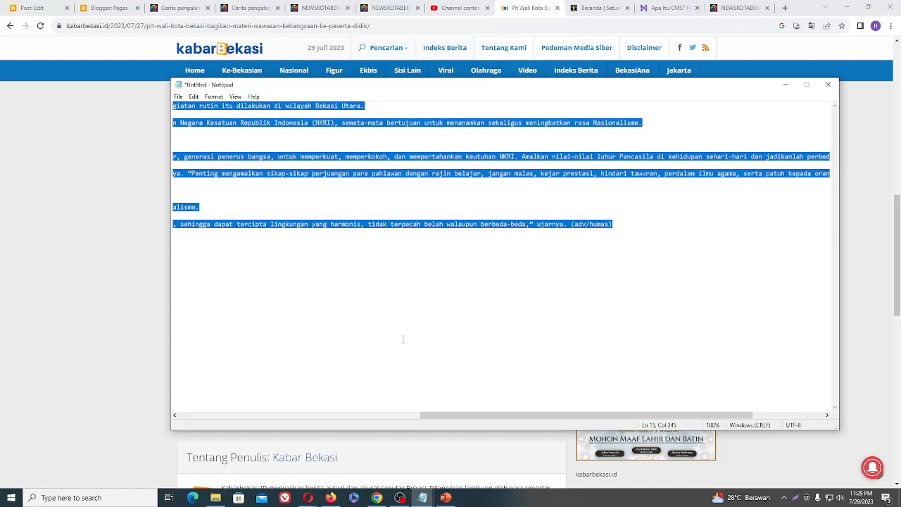
left_click(376, 497)
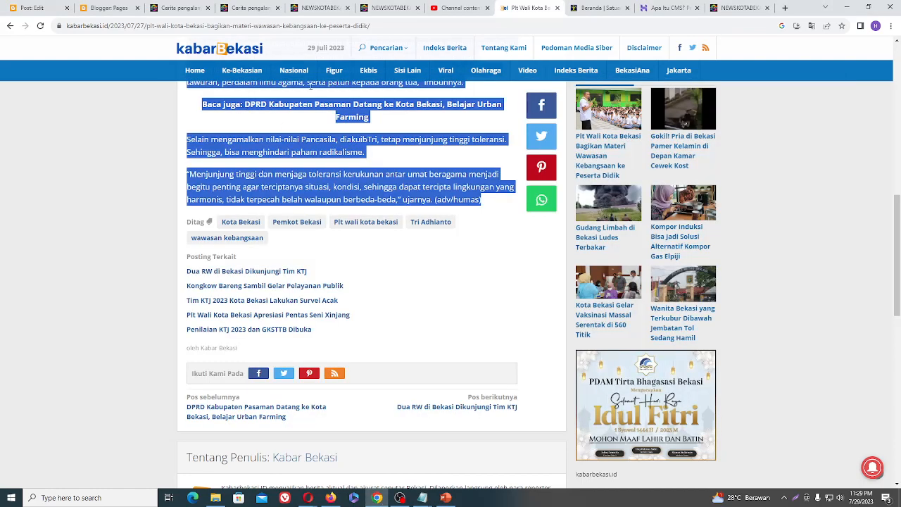
left_click(105, 8)
left_click(43, 8)
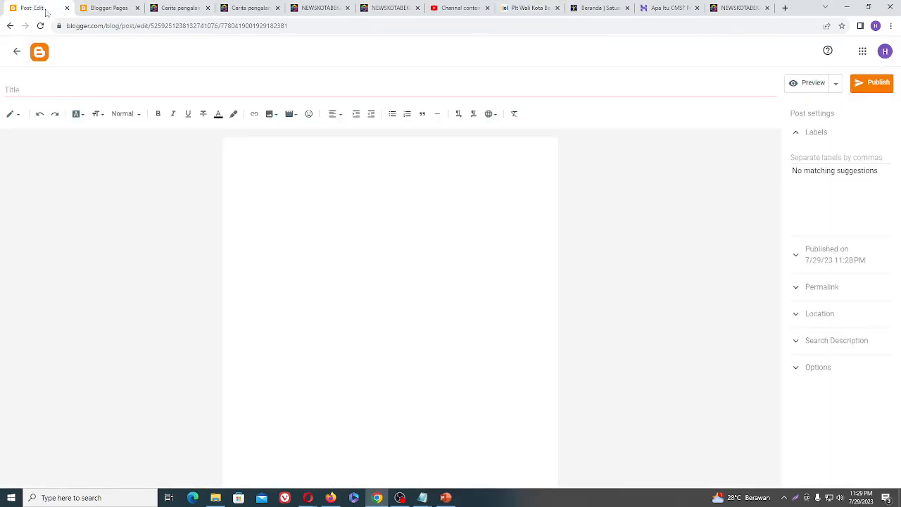
- Leave the untitled draft, create another new post, and paste the copied article text into its body
left_click(244, 173)
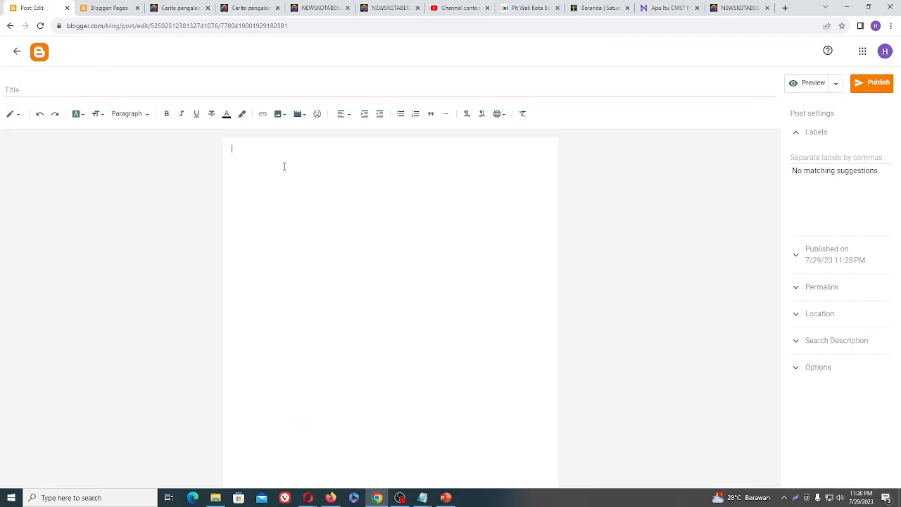
left_click(17, 51)
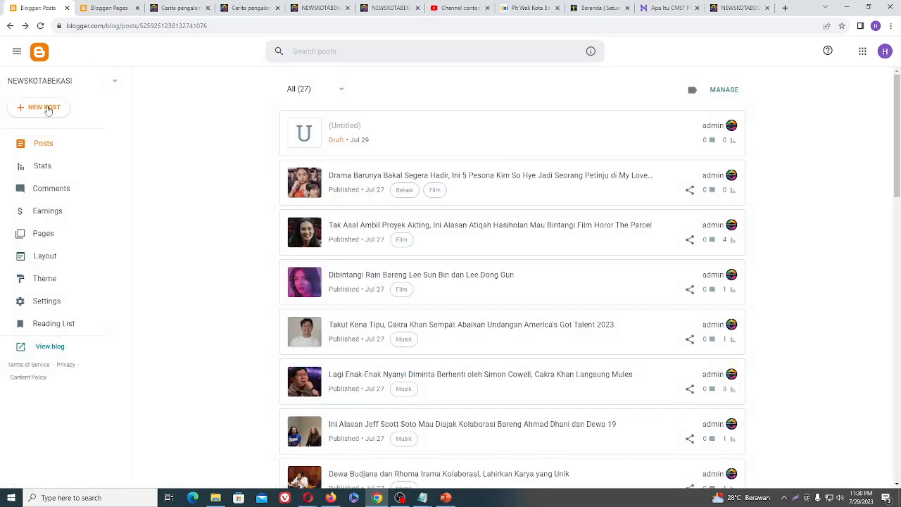
left_click(44, 107)
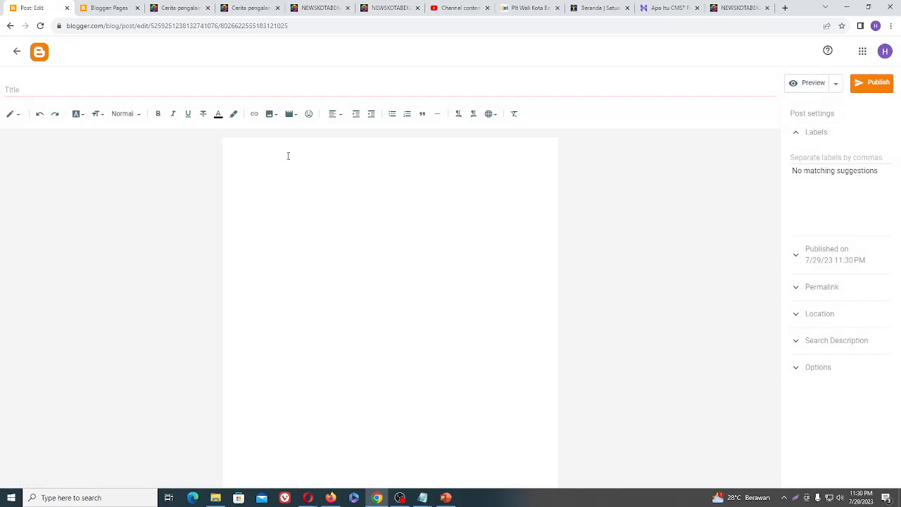
left_click(264, 187)
key("ctrl+v")
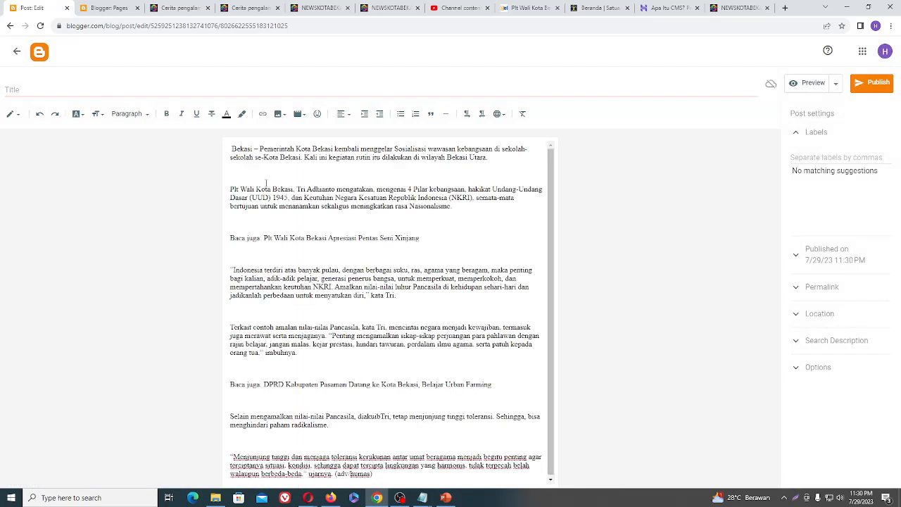
- Remove the extra blank lines between the article's paragraphs, from the last paragraph up to the Plt Wali Kota paragraph
left_click(251, 437)
key("BackSpace")
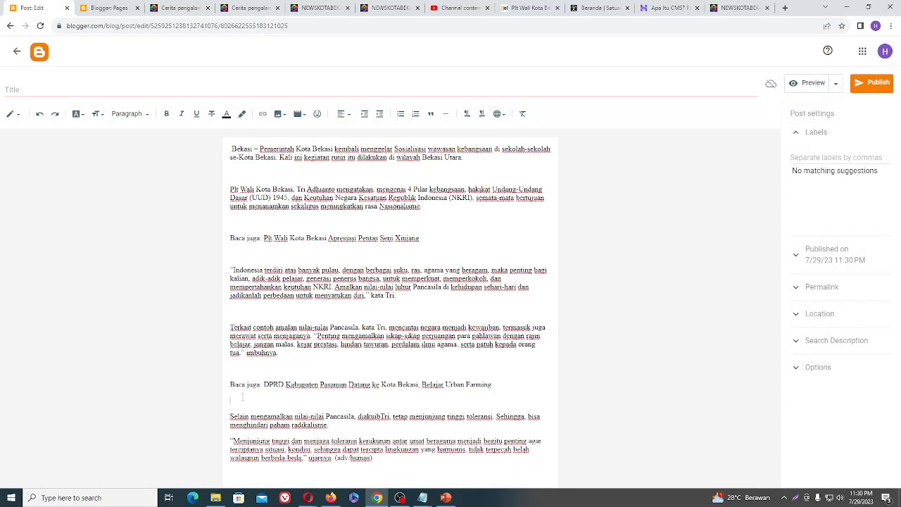
key("BackSpace")
key("BackSpace")
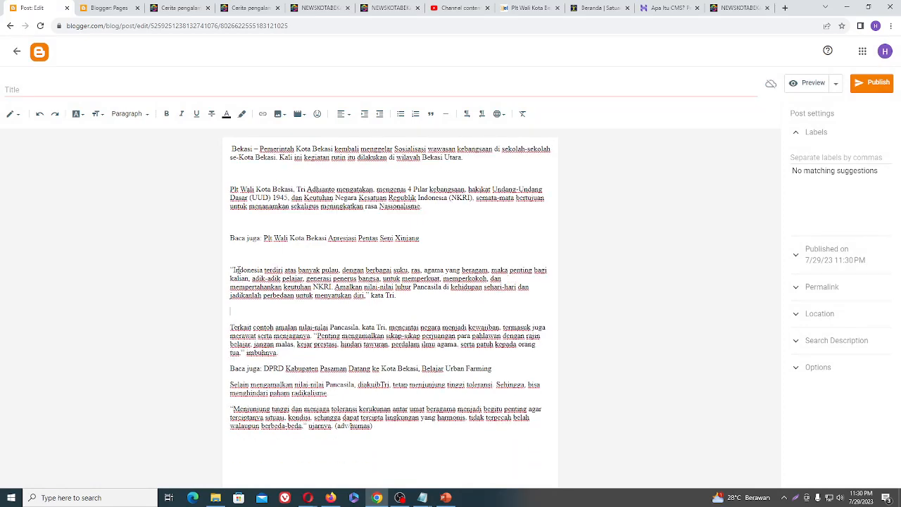
key("BackSpace")
key("BackSpace")
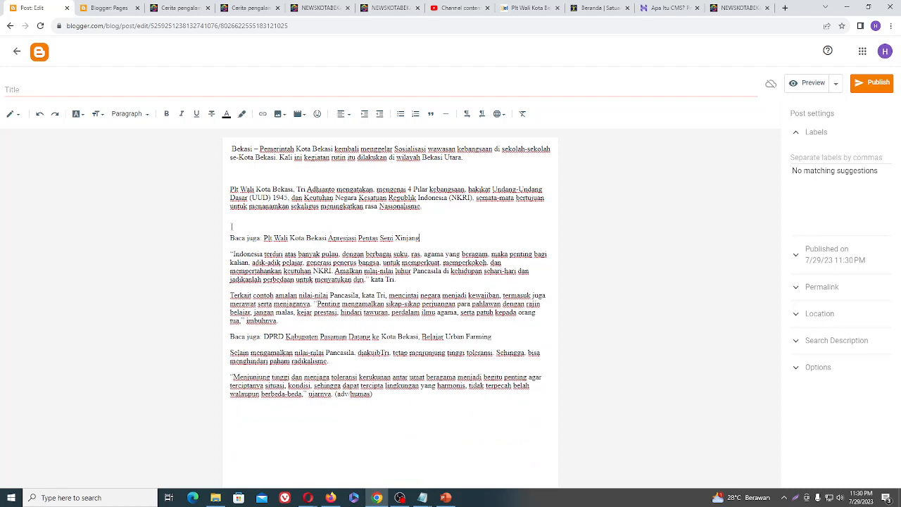
left_click(232, 223)
key("BackSpace")
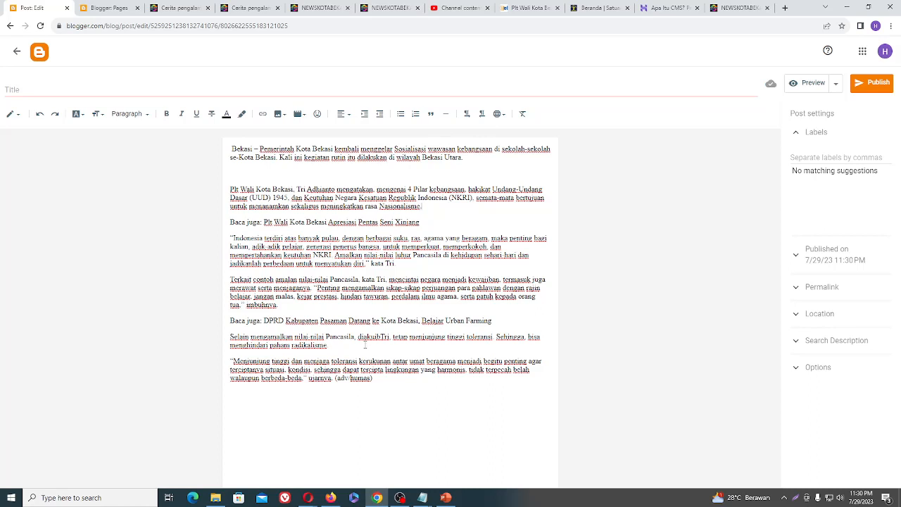
- Delete the two "Baca juga" lines, about Belajar Urban Farming and Pentas Seni Xinjang, from the article body
left_click_drag(491, 320, 225, 321)
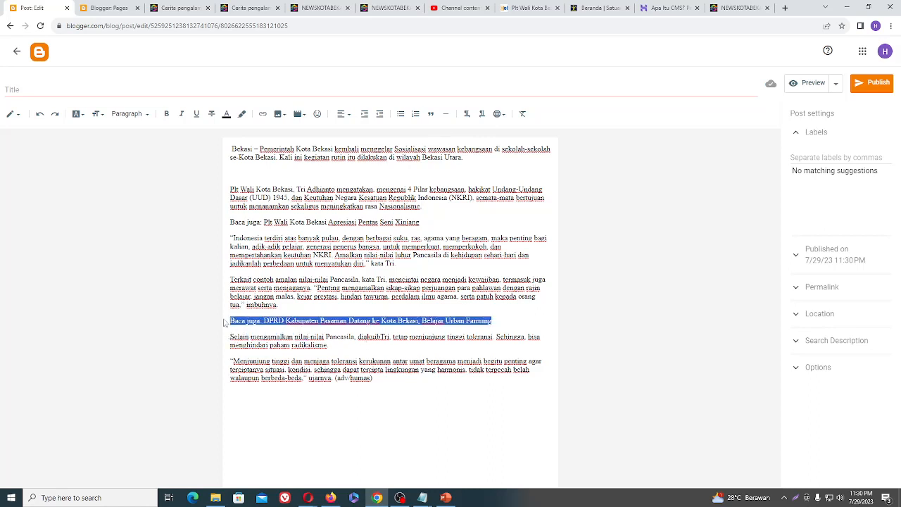
key("BackSpace")
key("BackSpace")
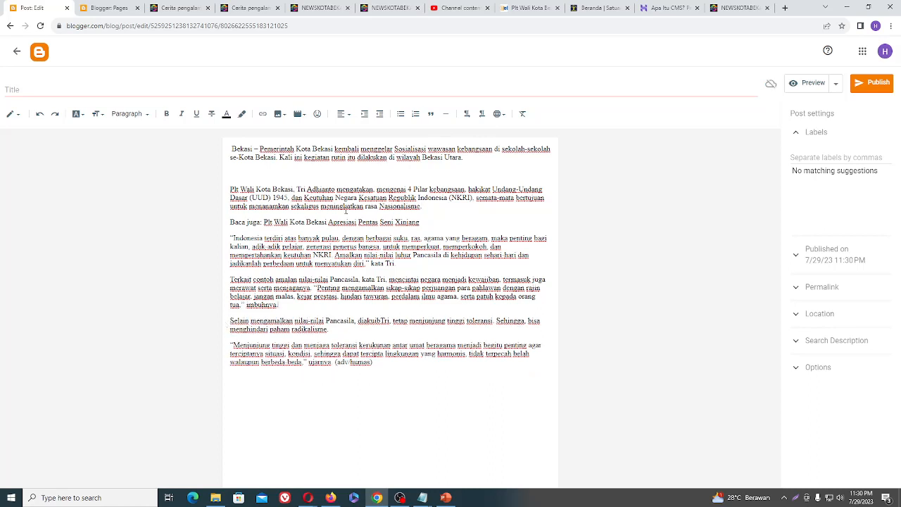
left_click_drag(430, 224, 201, 217)
key("BackSpace")
key("BackSpace")
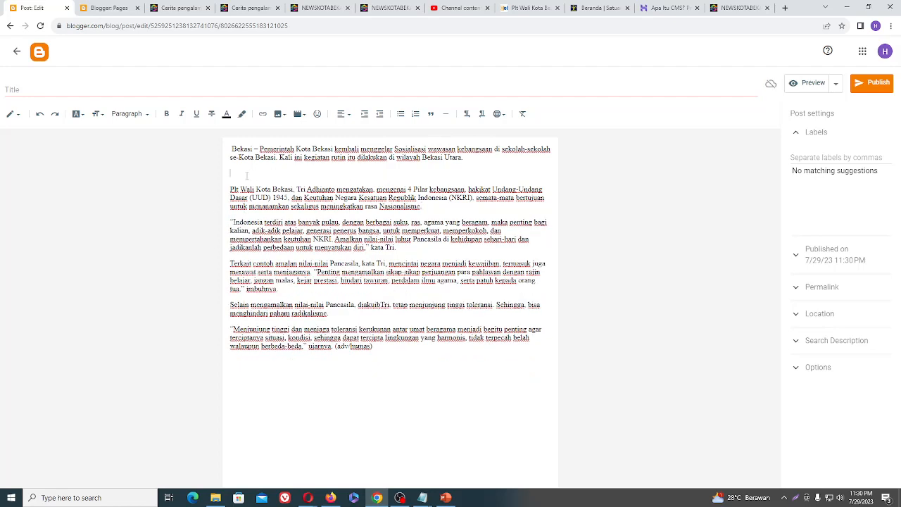
- Remove the blank line below the first paragraph and its leading space, and add an empty line above it
key("BackSpace")
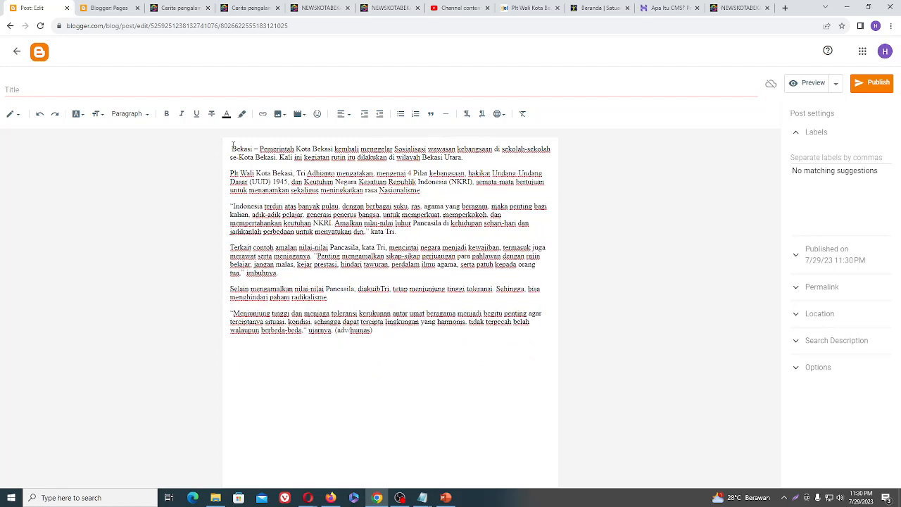
left_click(233, 148)
key("BackSpace")
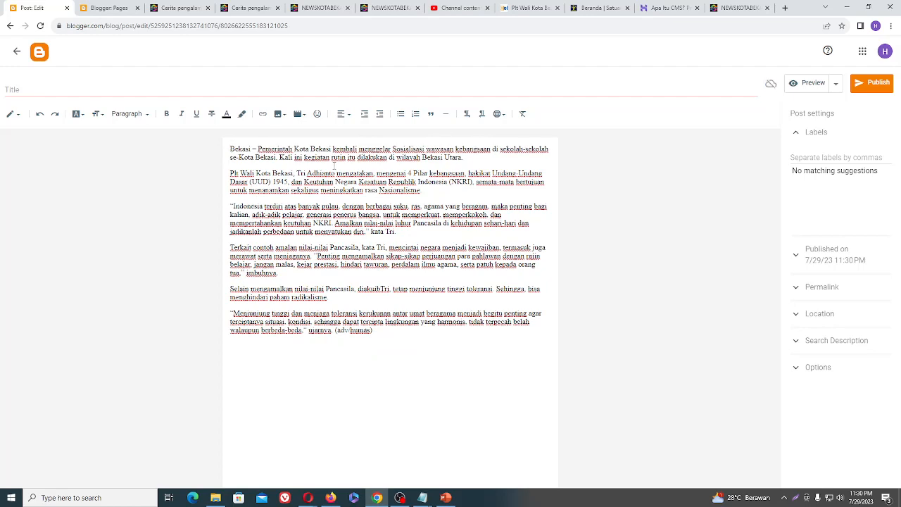
key("Return")
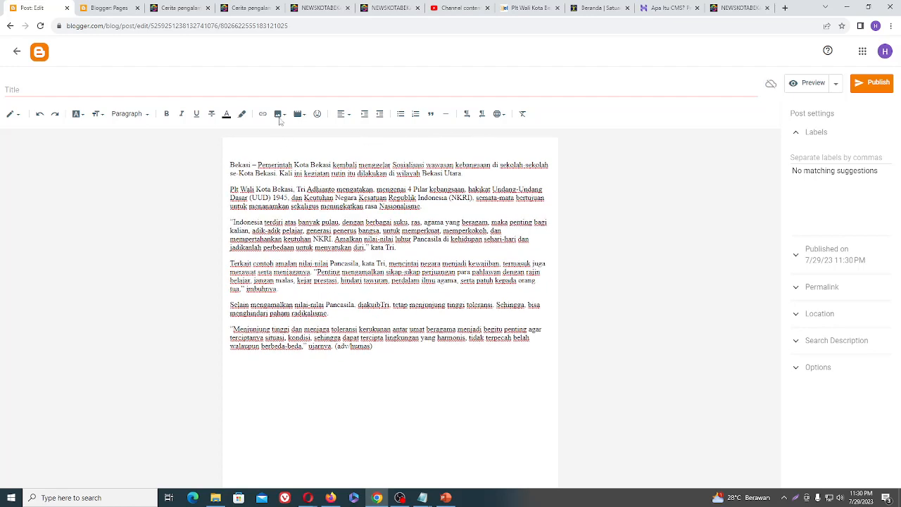
left_click(388, 7)
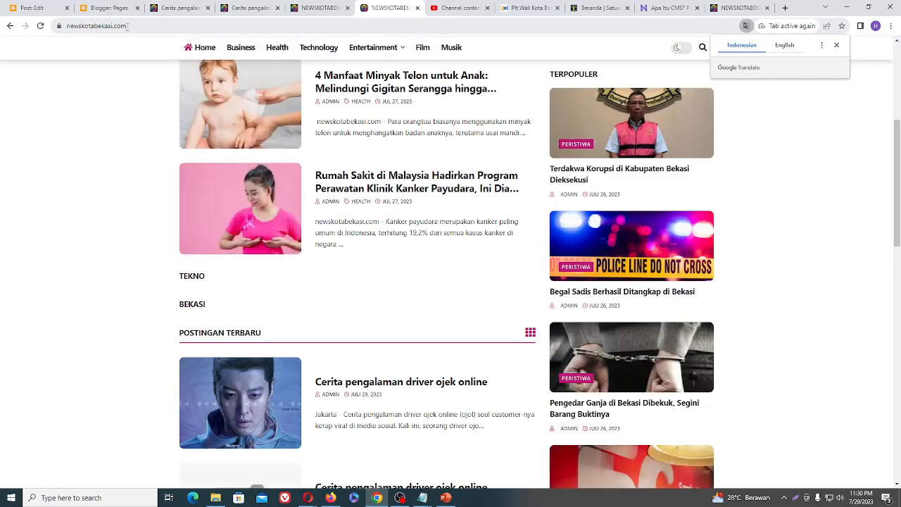
key("ctrl+l")
key("ctrl+c")
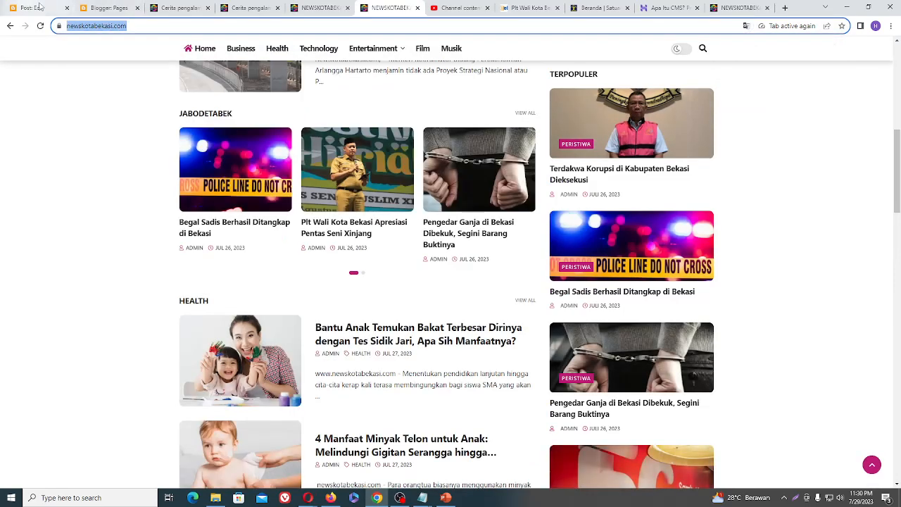
left_click(28, 7)
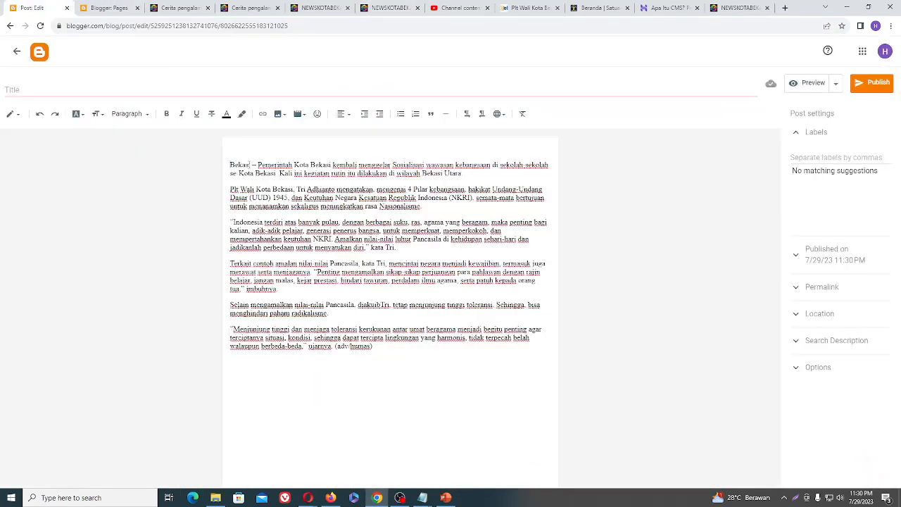
left_click_drag(251, 164, 227, 165)
key("ctrl+v")
left_click_drag(269, 165, 140, 167)
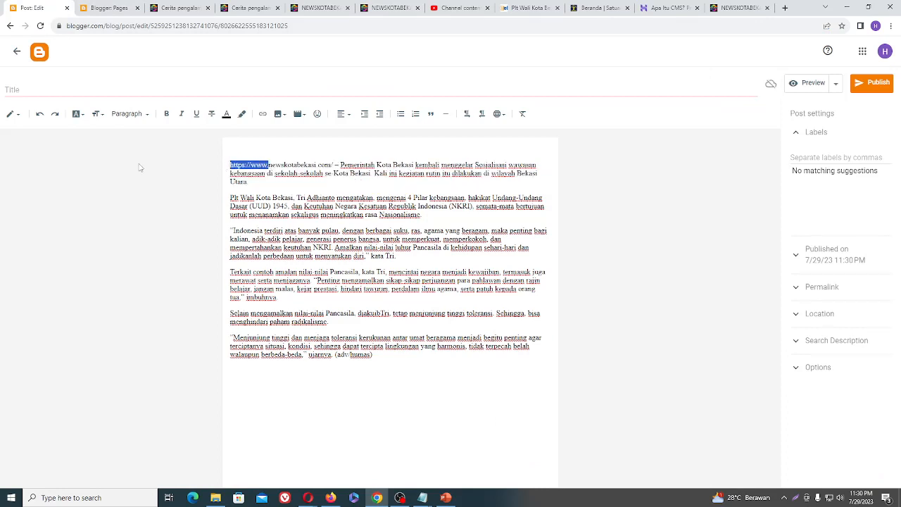
key("BackSpace")
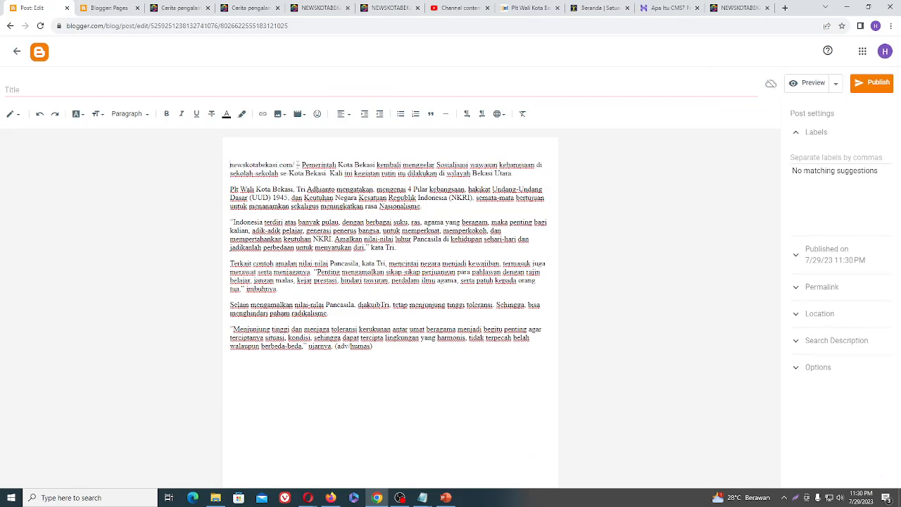
key("BackSpace")
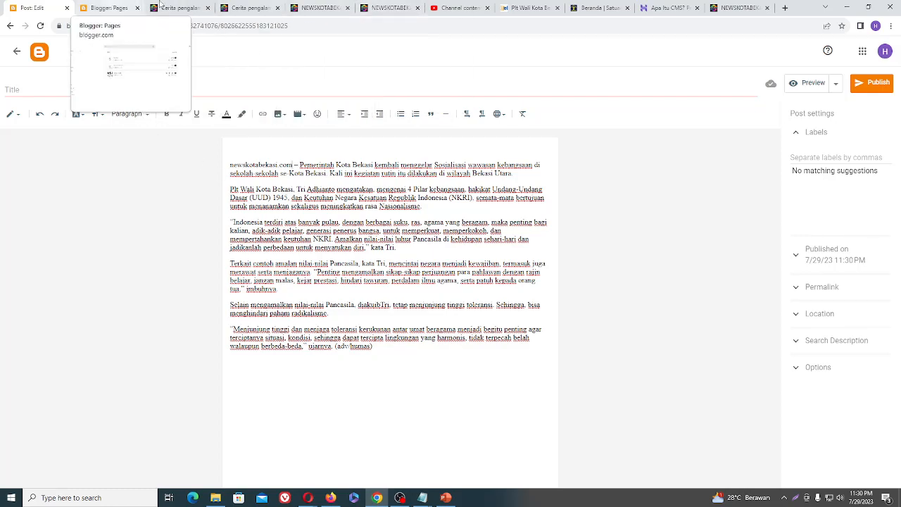
- Copy the headline "Plt Wali Kota Bekasi Bagikan Materi Wawasan Kebangsaan ke Peserta Didik" from the KabarBekasi article and paste it as the post title
left_click(528, 8)
scroll(326, 158, "up", 10)
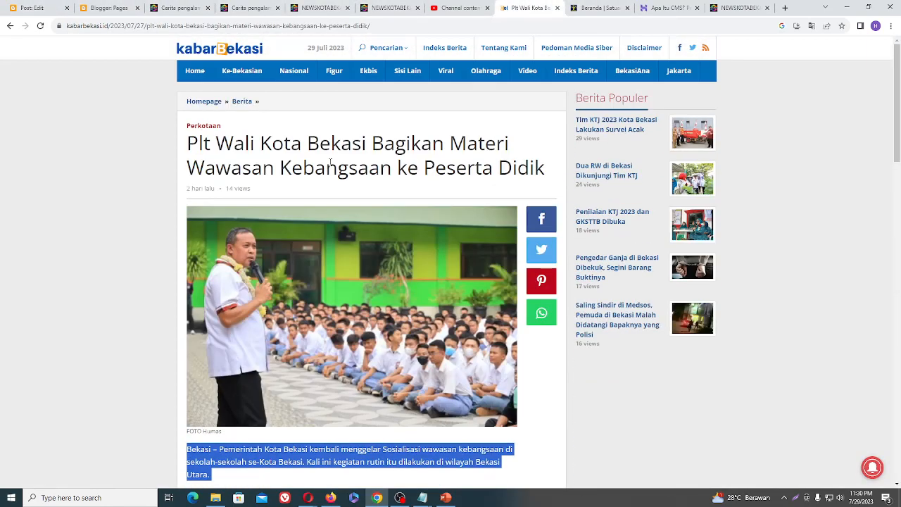
left_click_drag(544, 167, 189, 147)
key("ctrl+c")
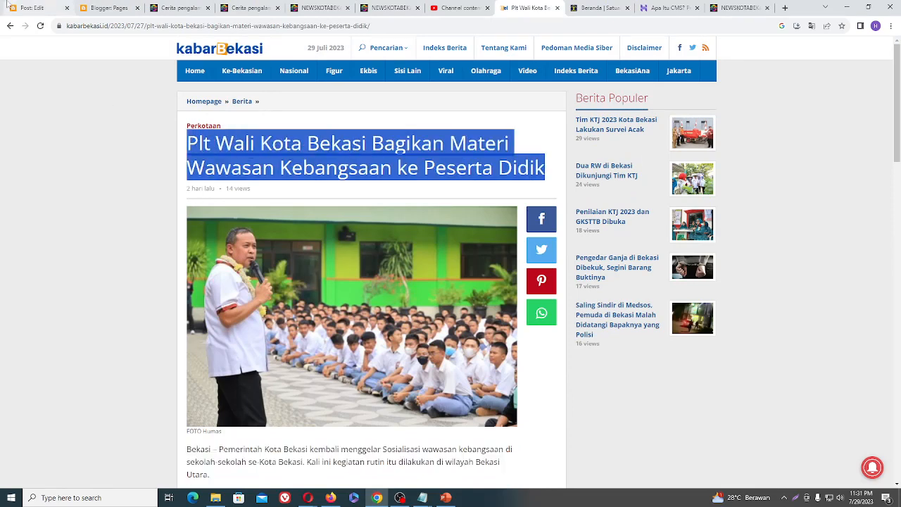
left_click(26, 10)
left_click(66, 87)
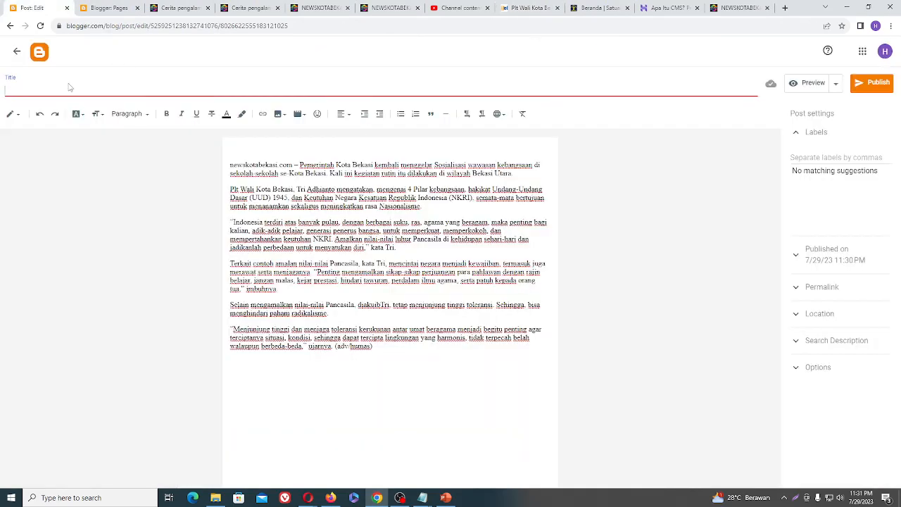
key("ctrl+v")
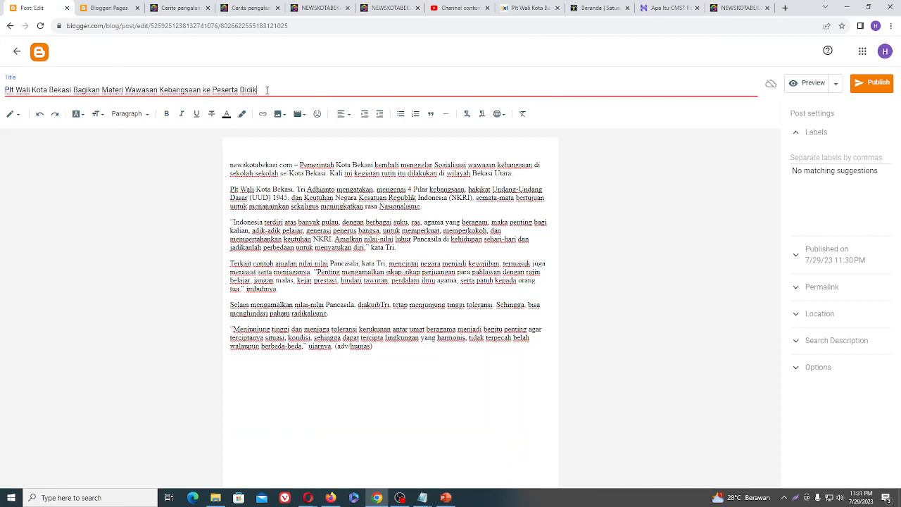
left_click_drag(257, 90, 1, 95)
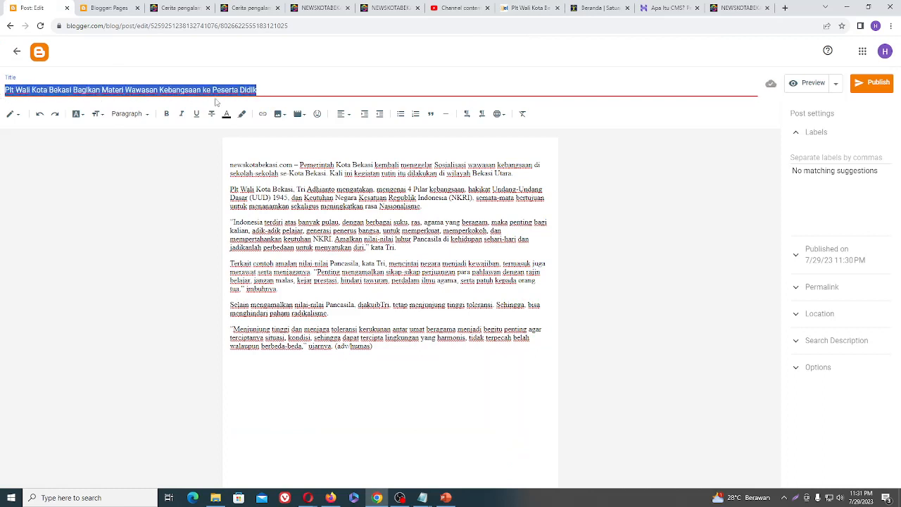
left_click(282, 85)
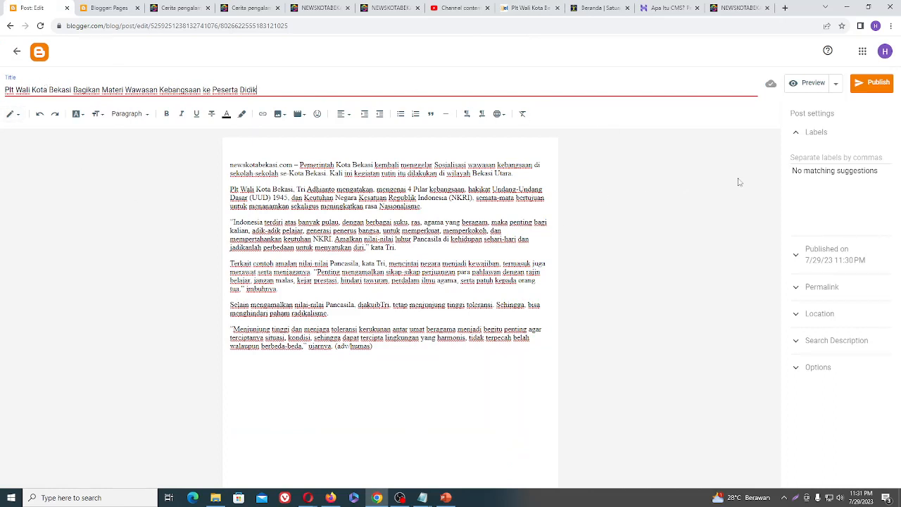
- Assign the labels Bekasi and Jabodetabek to the post
left_click(809, 133)
left_click(810, 136)
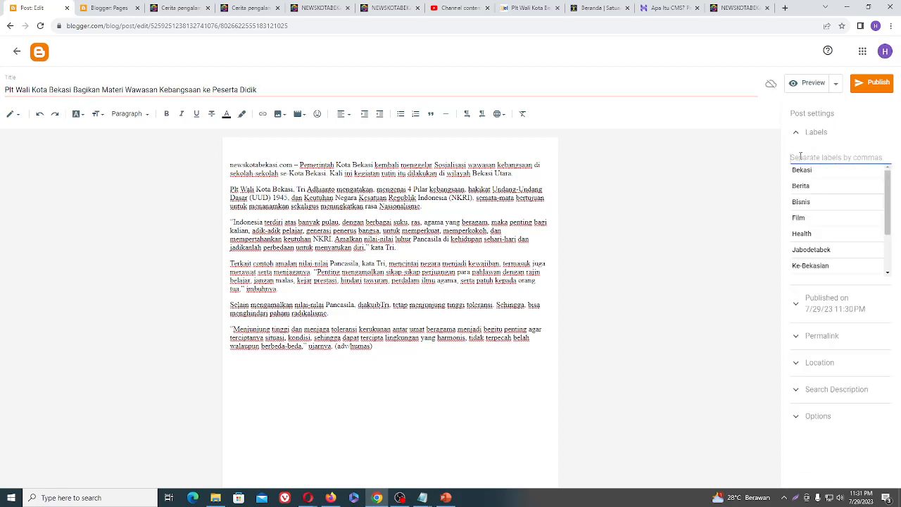
left_click(806, 170)
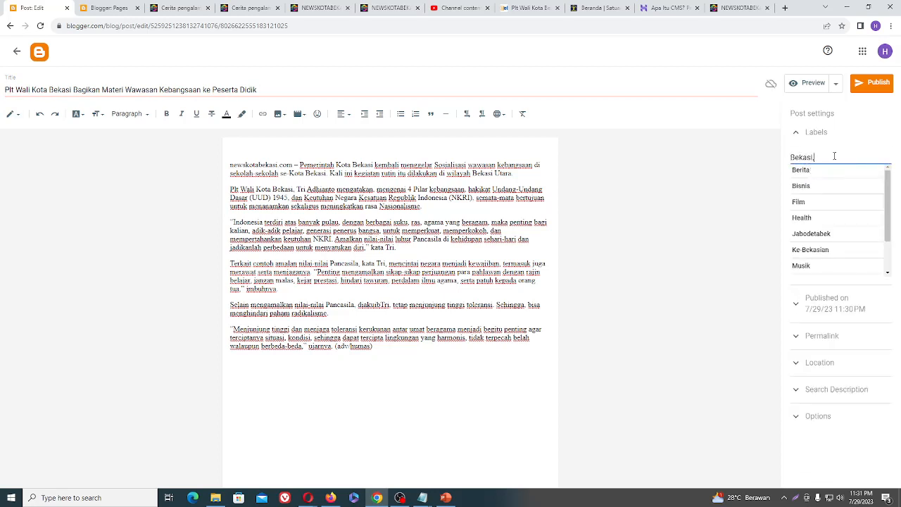
type("J")
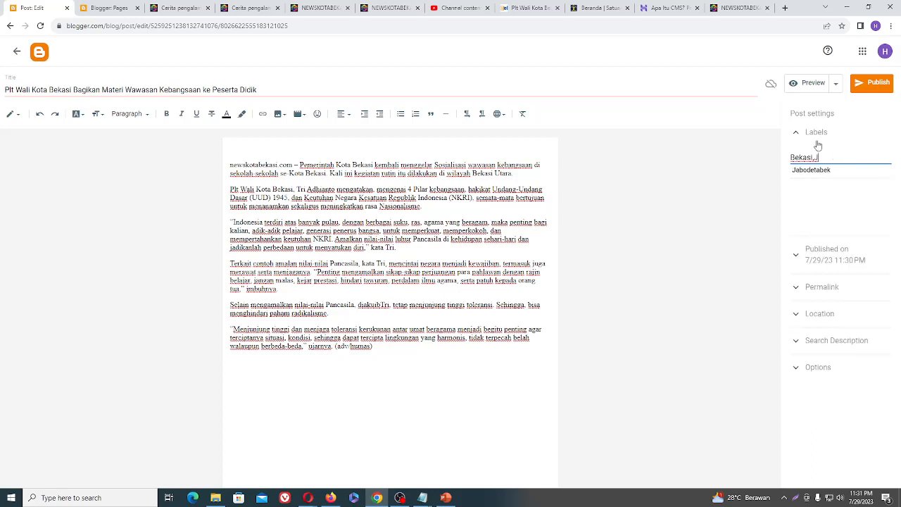
left_click(828, 173)
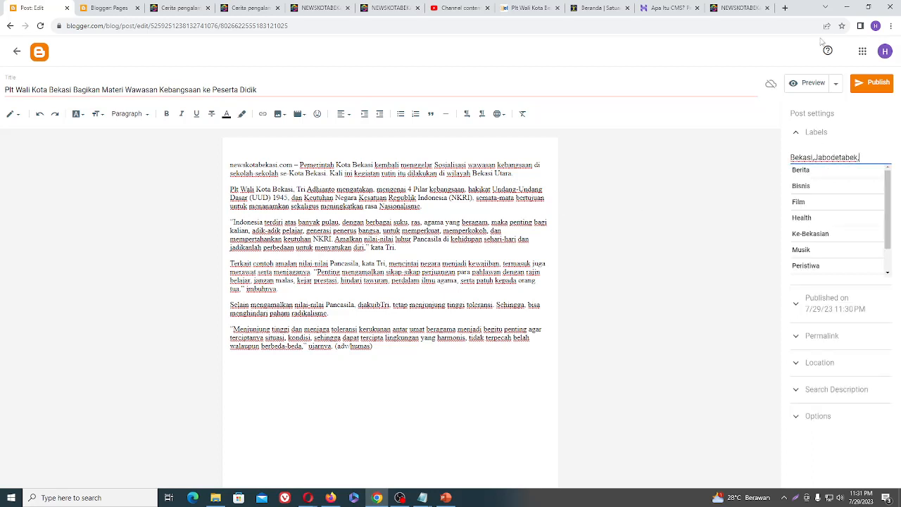
- Copy the full post title and paste it as the post's search description
left_click(815, 390)
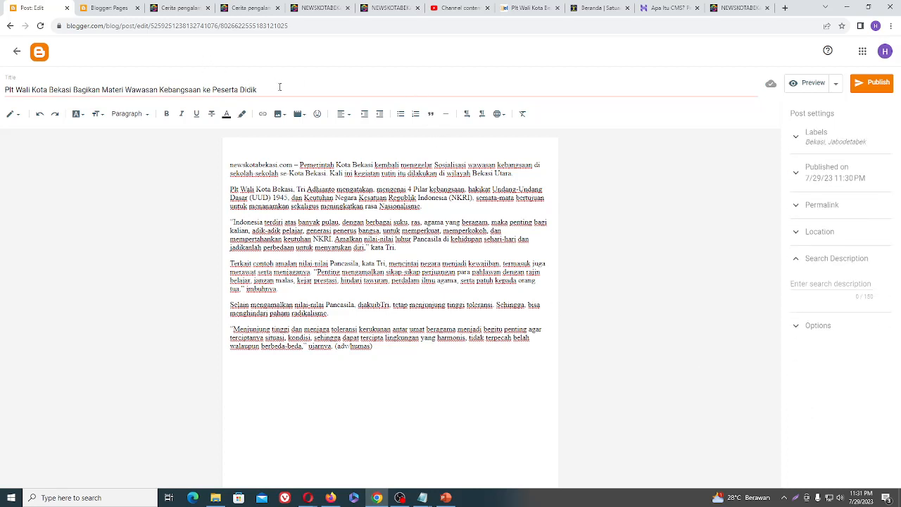
left_click_drag(280, 87, 2, 75)
key("ctrl+c")
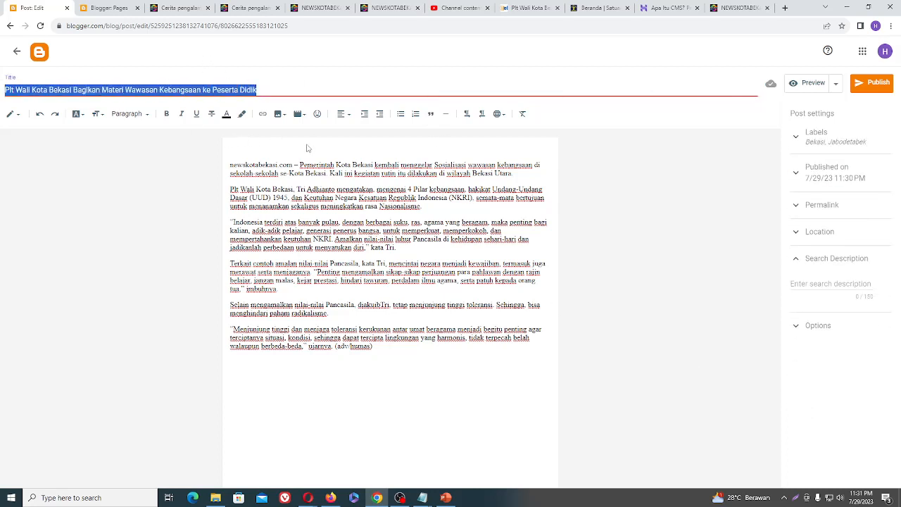
left_click(812, 285)
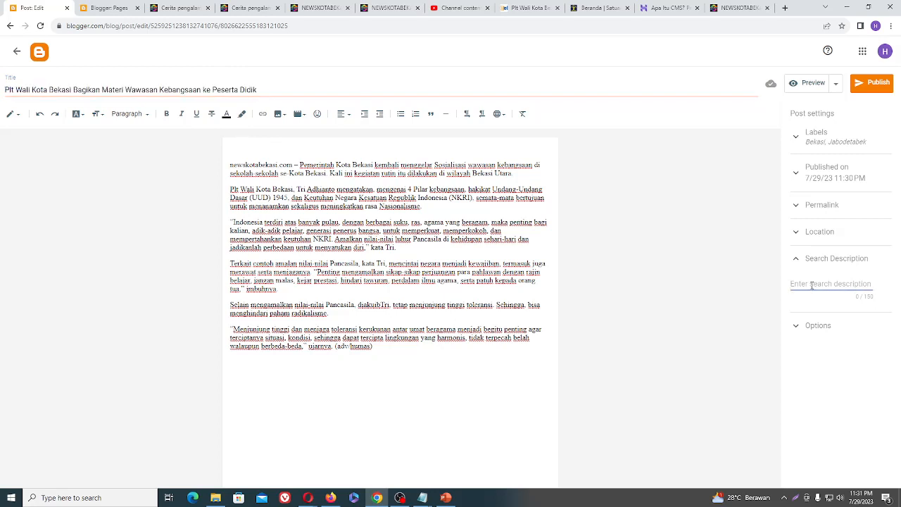
key("ctrl+v")
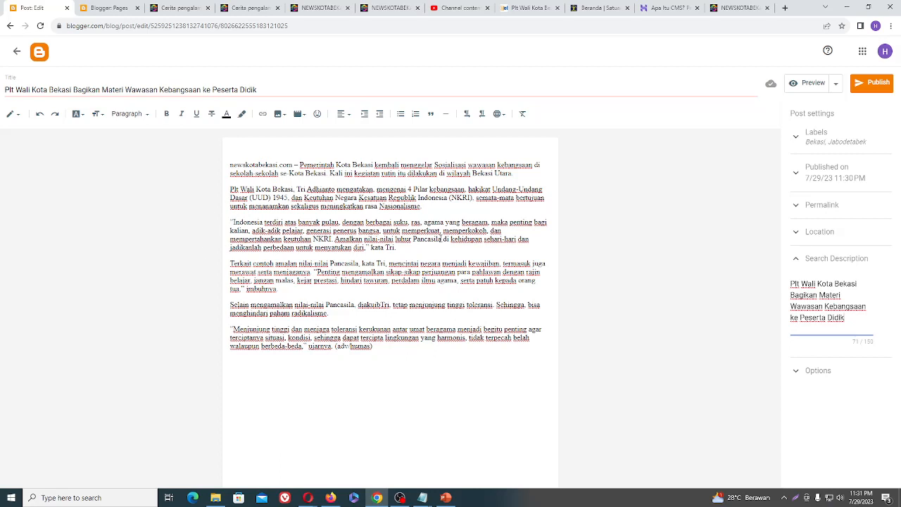
- Add another empty line above the article's first paragraph
left_click(234, 154)
key("Return")
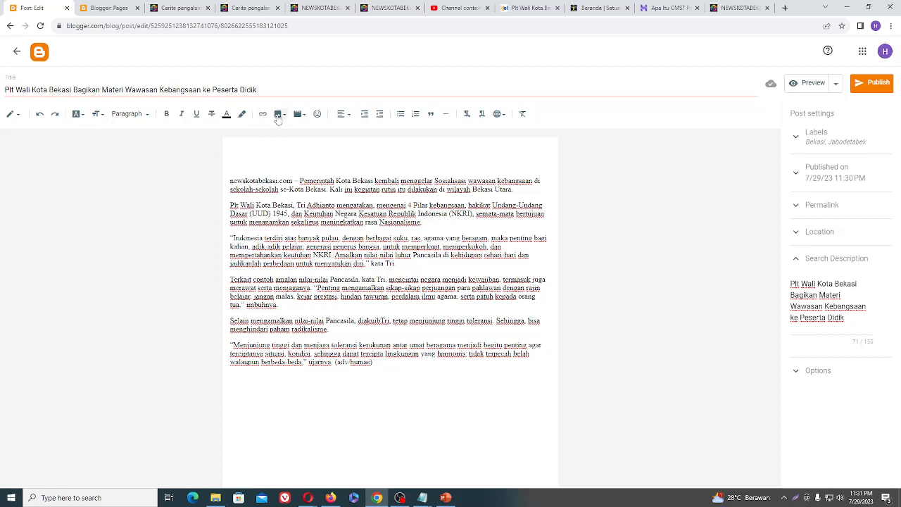
left_click(281, 118)
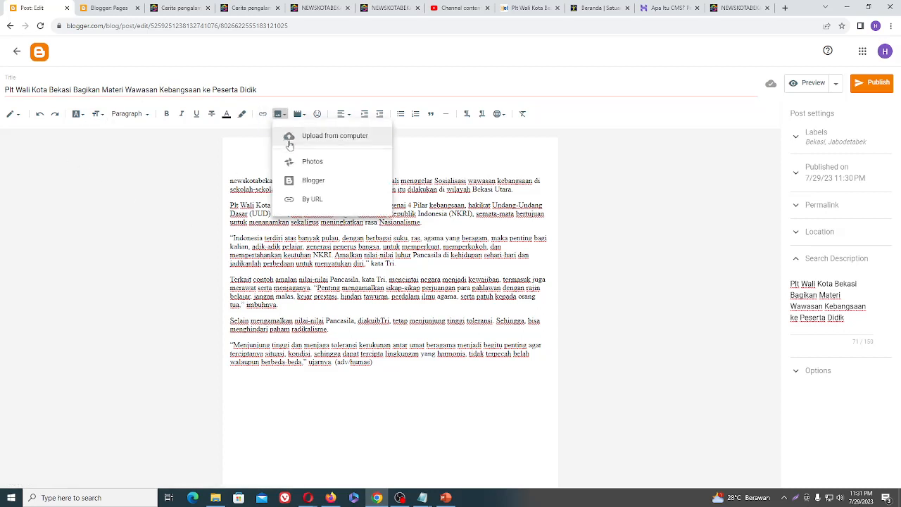
left_click(285, 140)
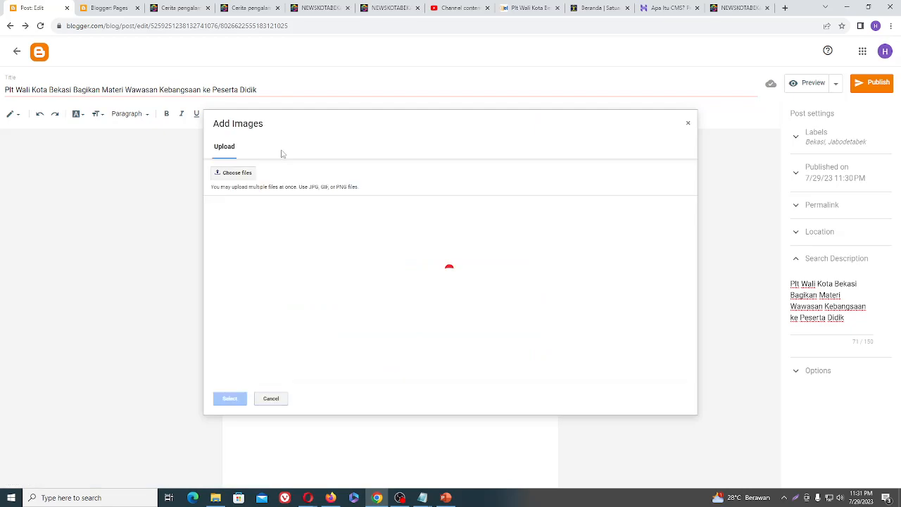
left_click(689, 124)
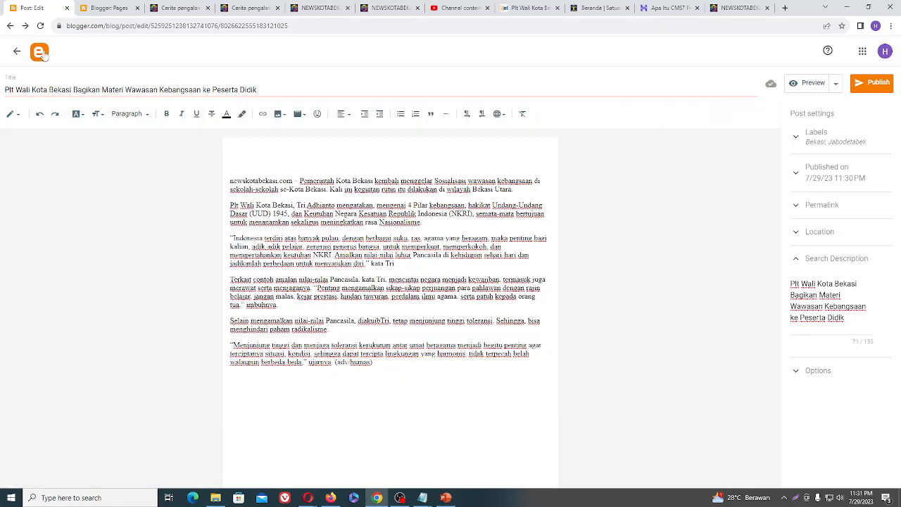
- Capture a screenshot of the main photo in the KabarBekasi article and save it as Screenshot_31 in PNG format in the newsbekasi folder
left_click(174, 8)
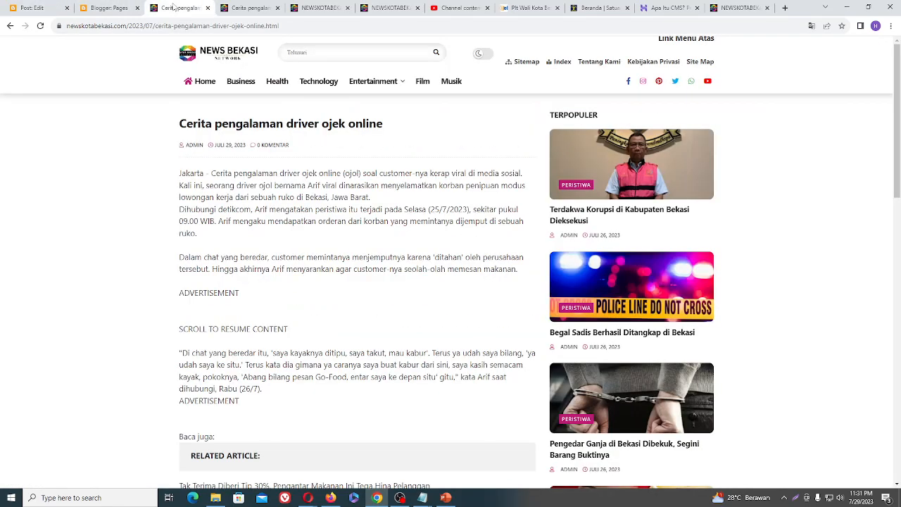
left_click(380, 9)
left_click(345, 8)
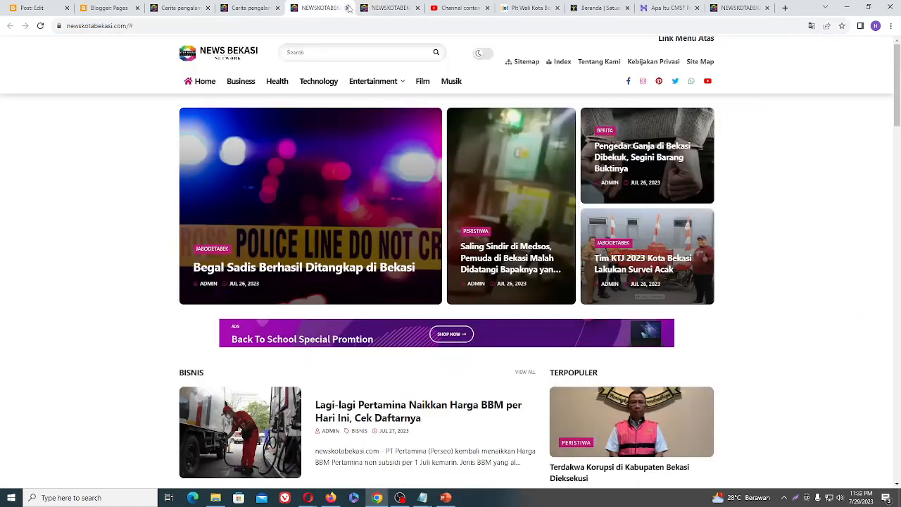
left_click(522, 8)
scroll(438, 200, "down", 2)
scroll(438, 199, "up", 1)
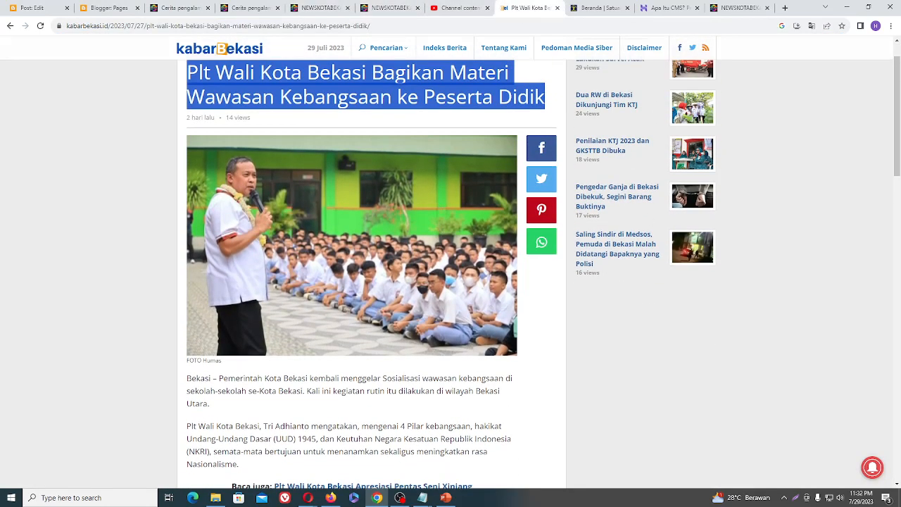
key("Print")
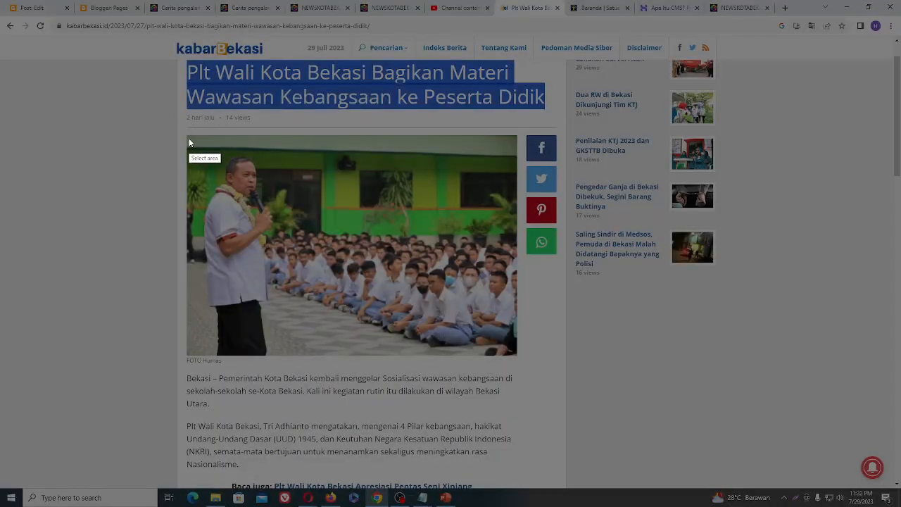
left_click_drag(188, 138, 516, 353)
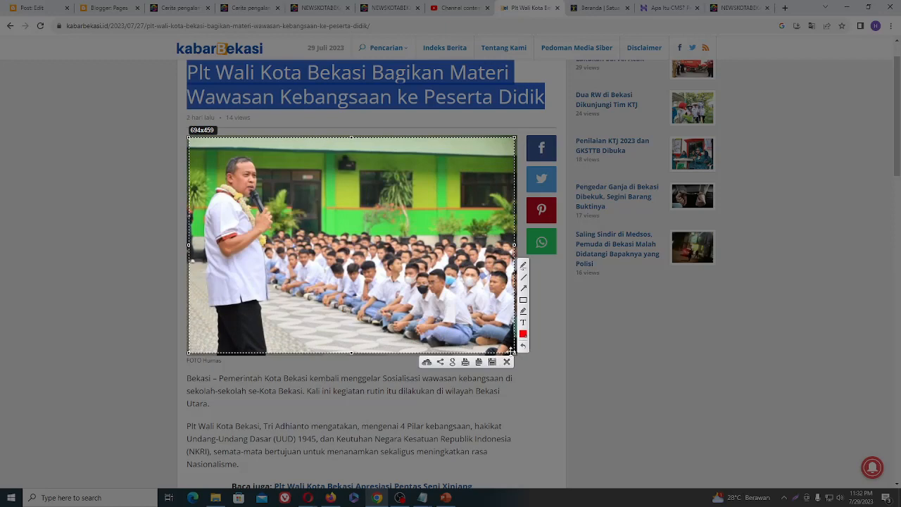
left_click(493, 363)
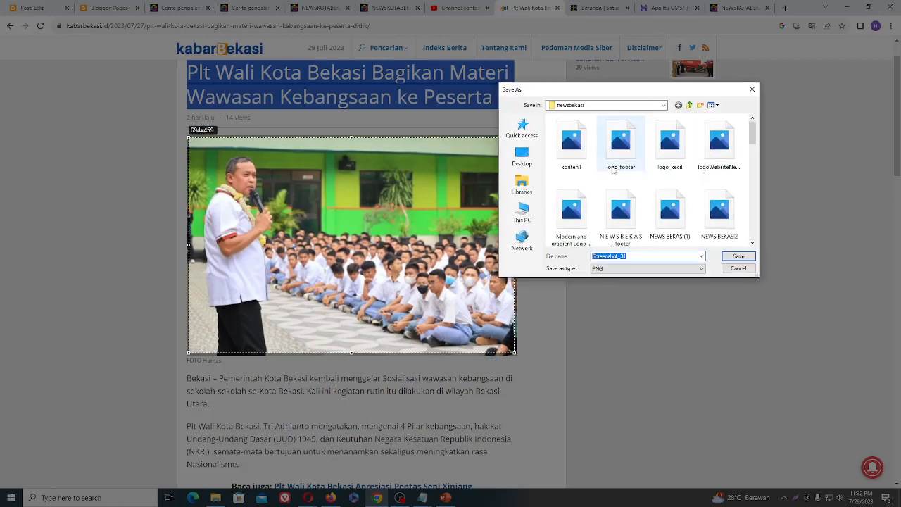
left_click(737, 257)
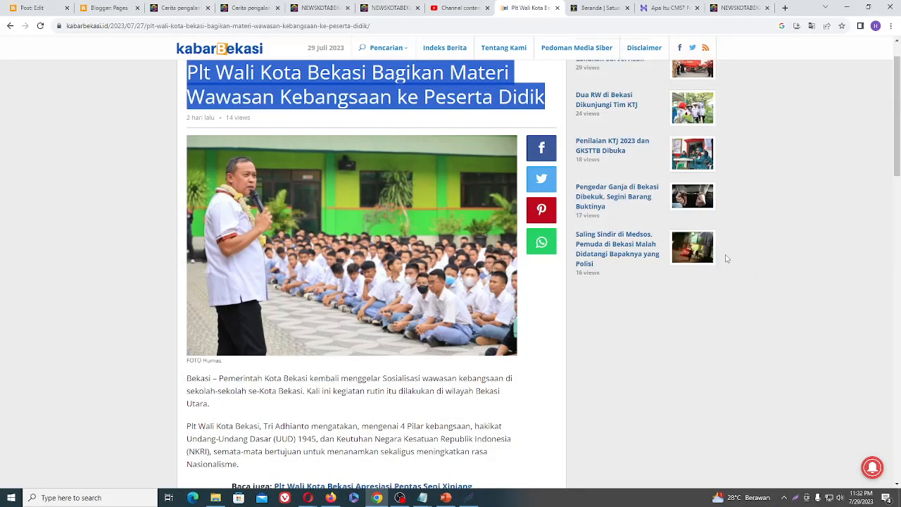
- Upload Screenshot_31 from the newsbekasi folder and insert it above the first paragraph of the Blogger post
left_click(32, 7)
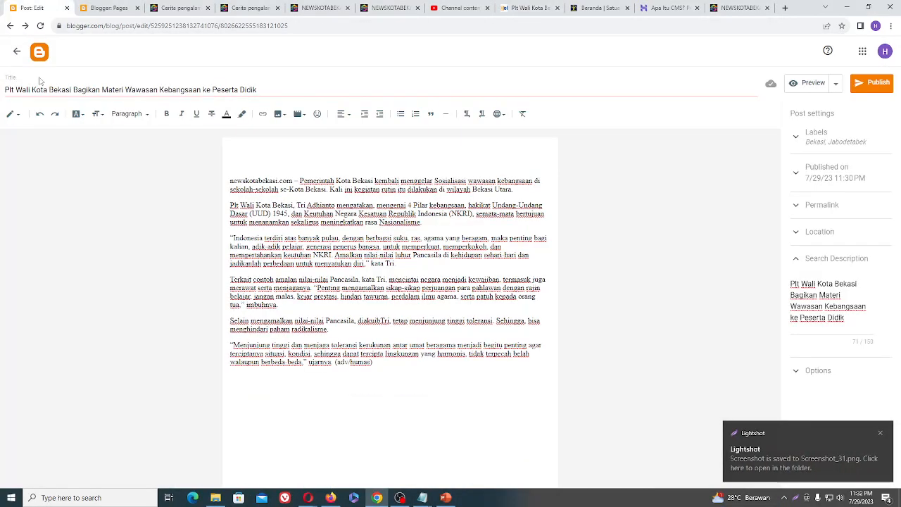
left_click(278, 114)
left_click(283, 137)
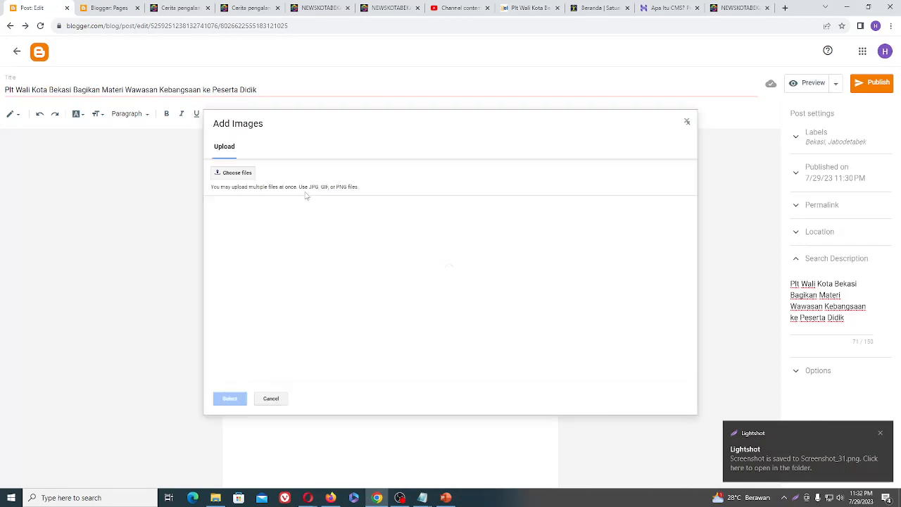
left_click(241, 173)
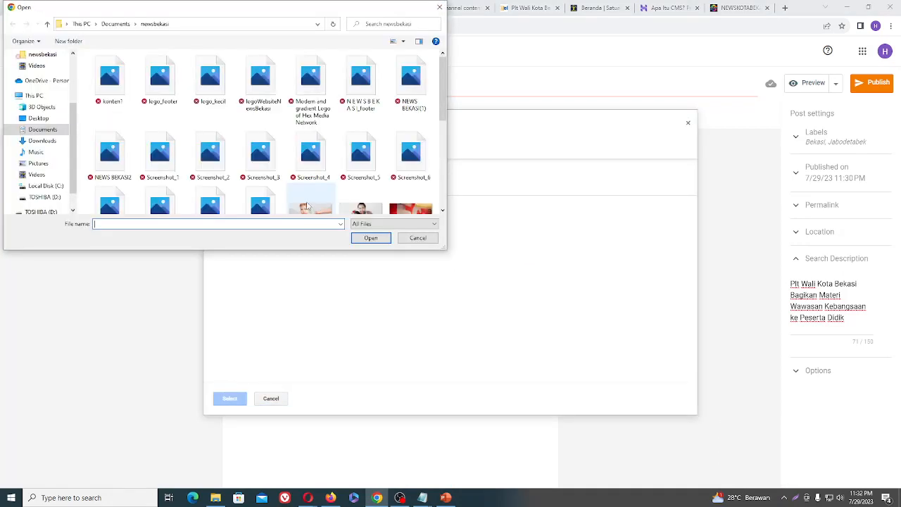
scroll(303, 155, "down", 5)
left_click(255, 184)
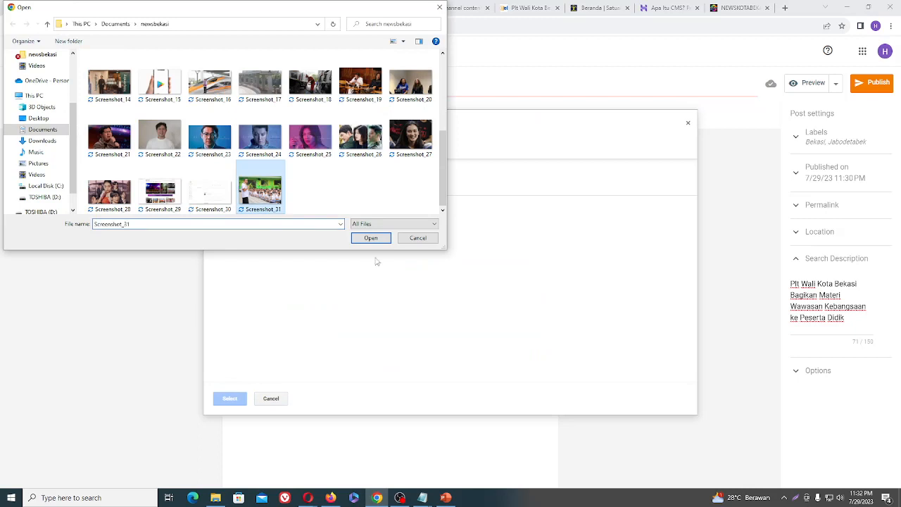
left_click(380, 239)
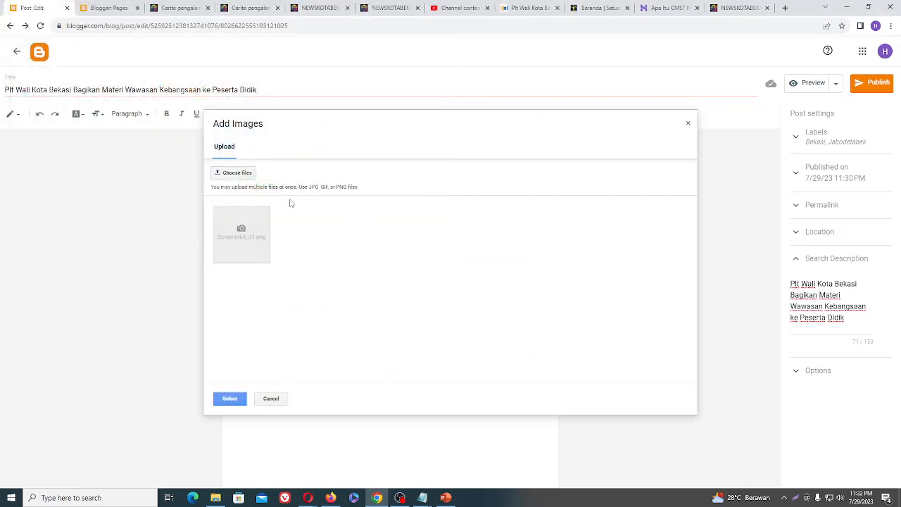
left_click(262, 242)
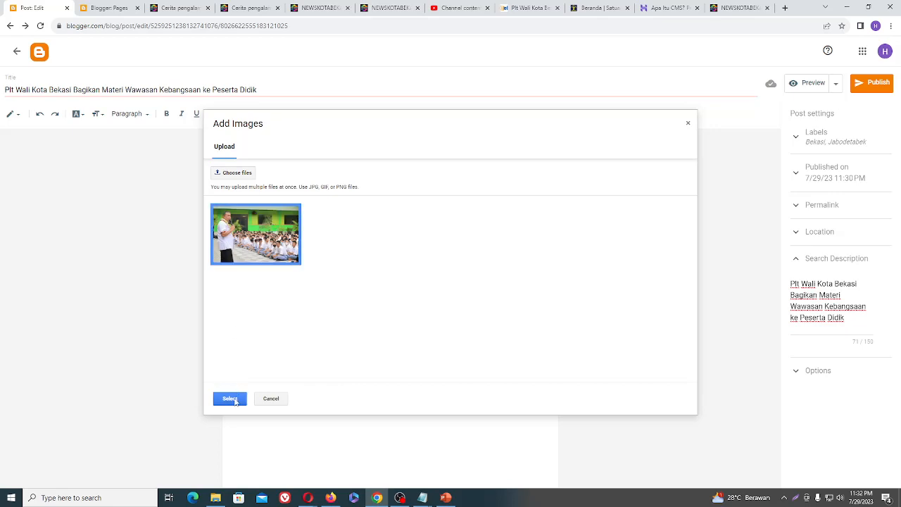
left_click(230, 398)
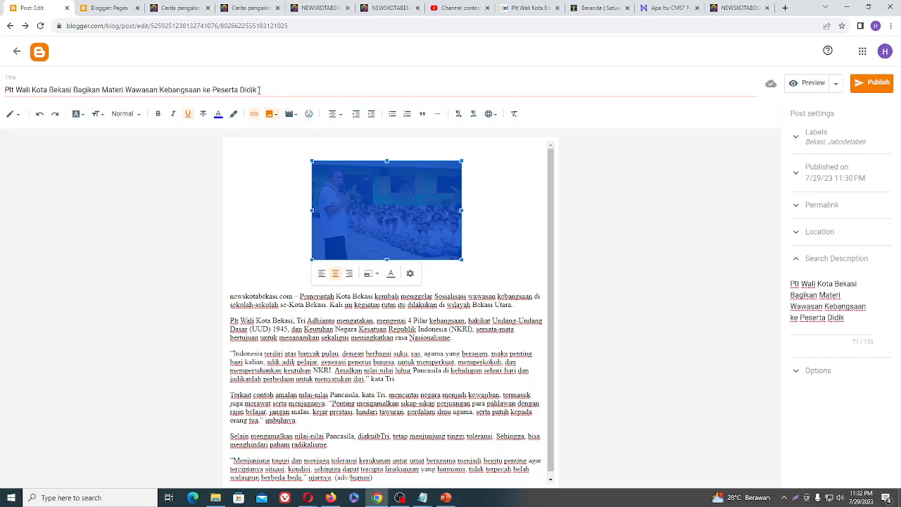
- Copy the post title into the inserted photo's alt text and title text, and set the photo's size to X-Large
left_click_drag(259, 90, 2, 94)
key("ctrl+c")
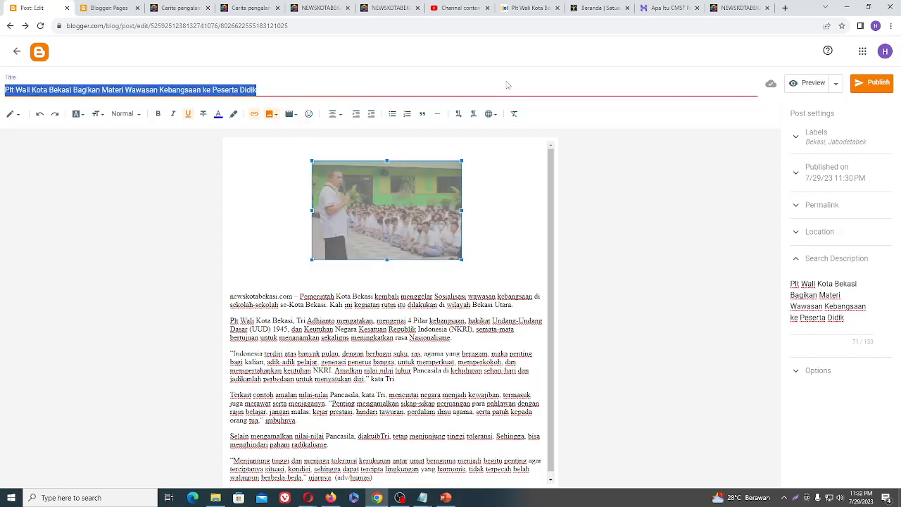
left_click(517, 10)
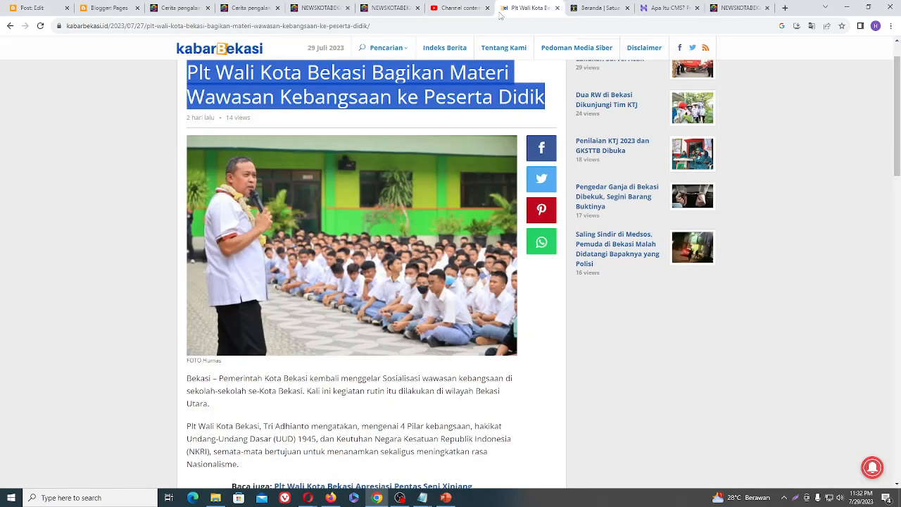
left_click(14, 7)
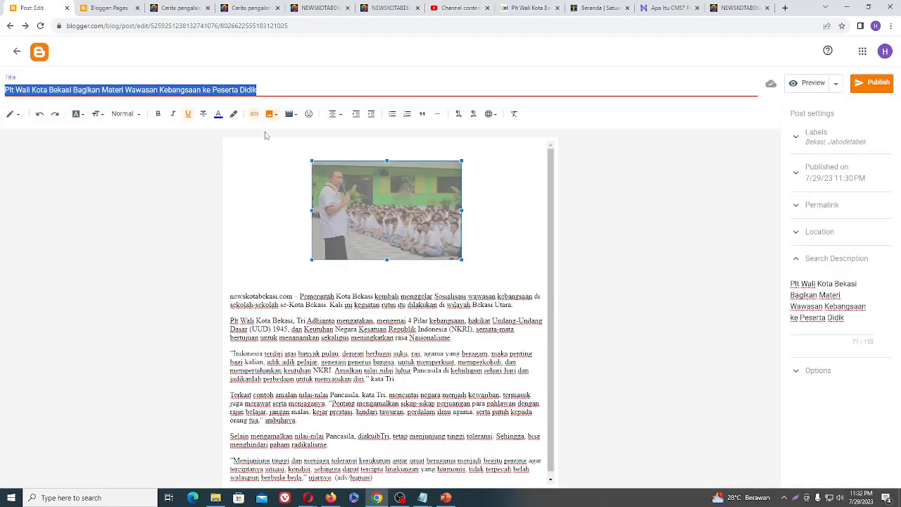
left_click(397, 229)
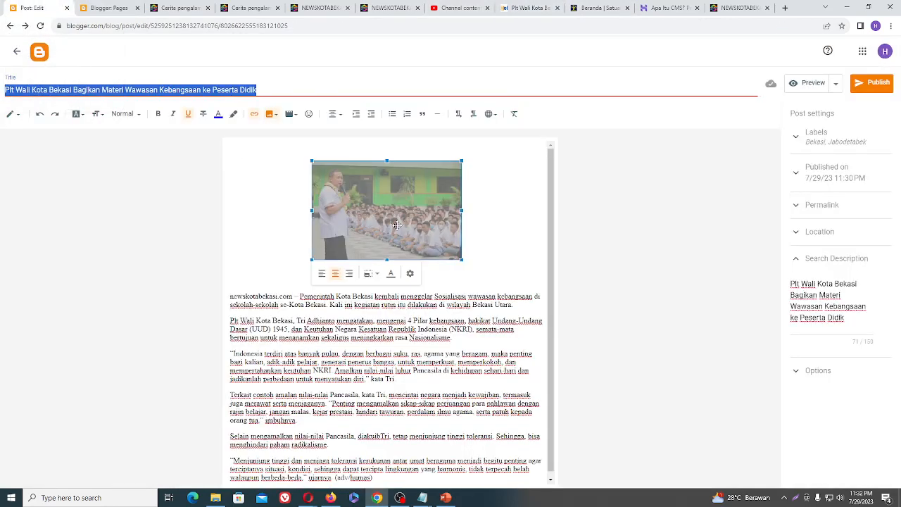
left_click(407, 274)
left_click(387, 199)
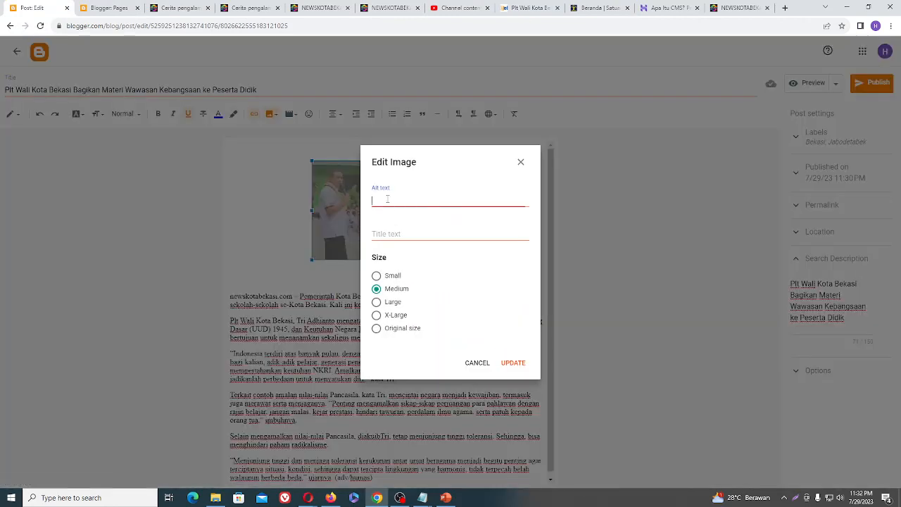
key("ctrl+v")
left_click(389, 234)
key("ctrl+v")
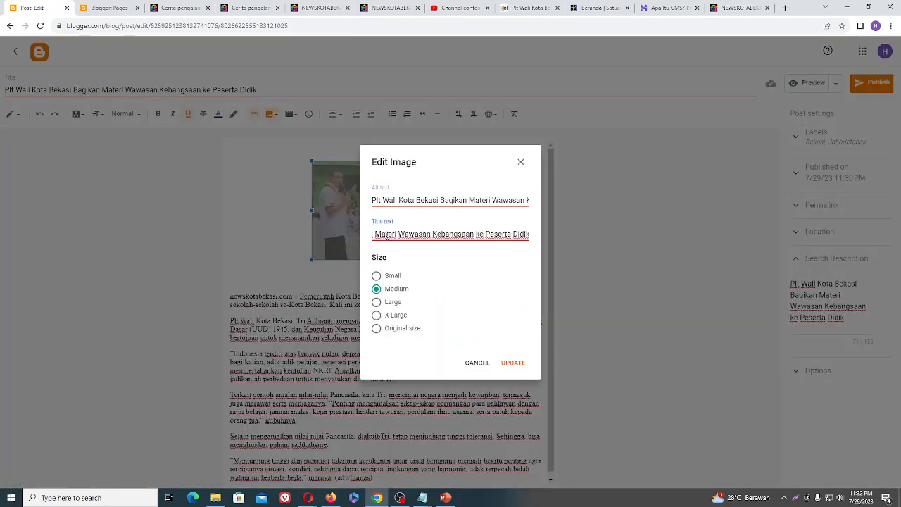
left_click(390, 316)
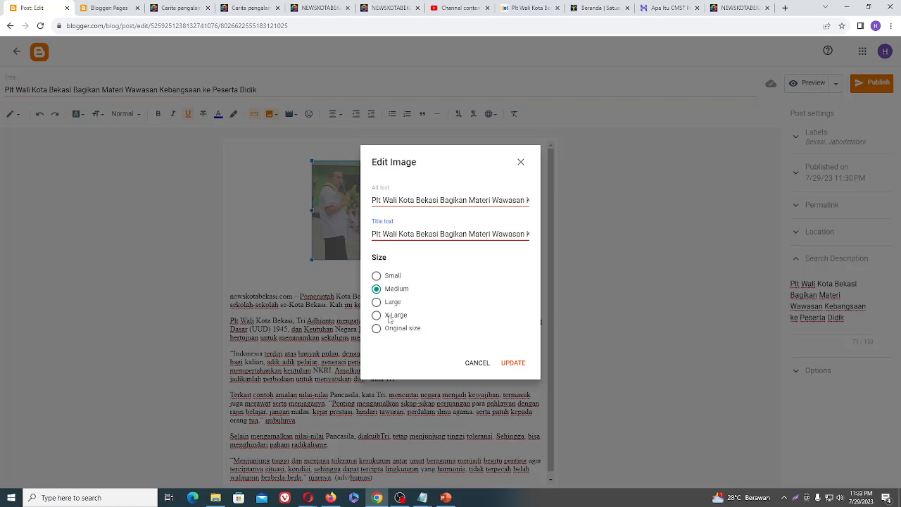
left_click(513, 362)
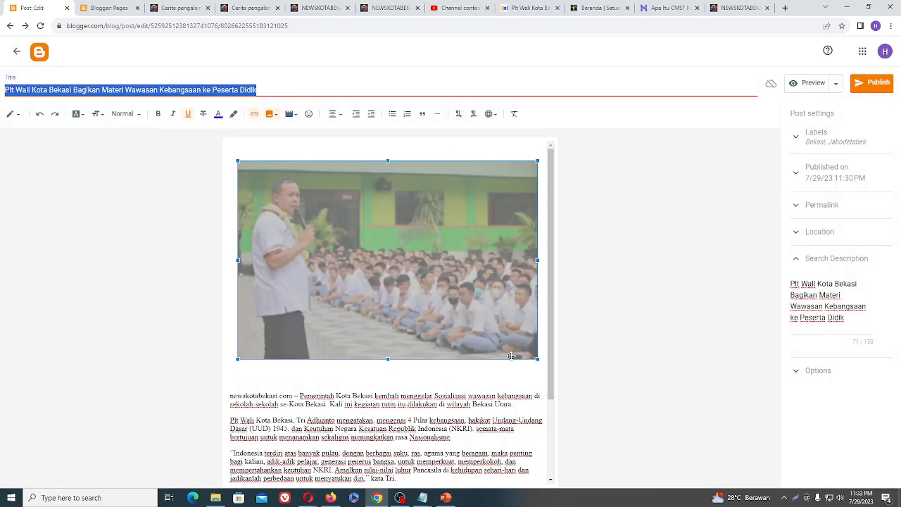
- Remove the extra empty line between the photo and the article's first paragraph
scroll(388, 241, "down", 2)
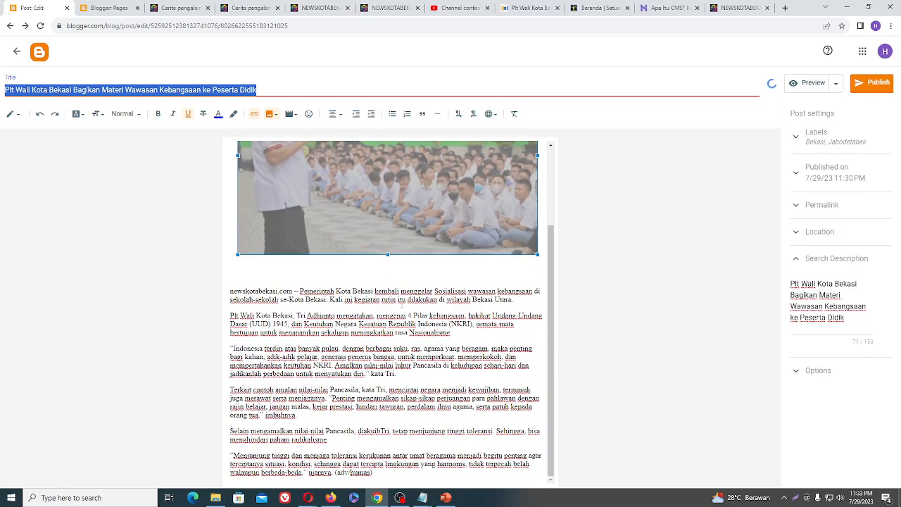
left_click(245, 277)
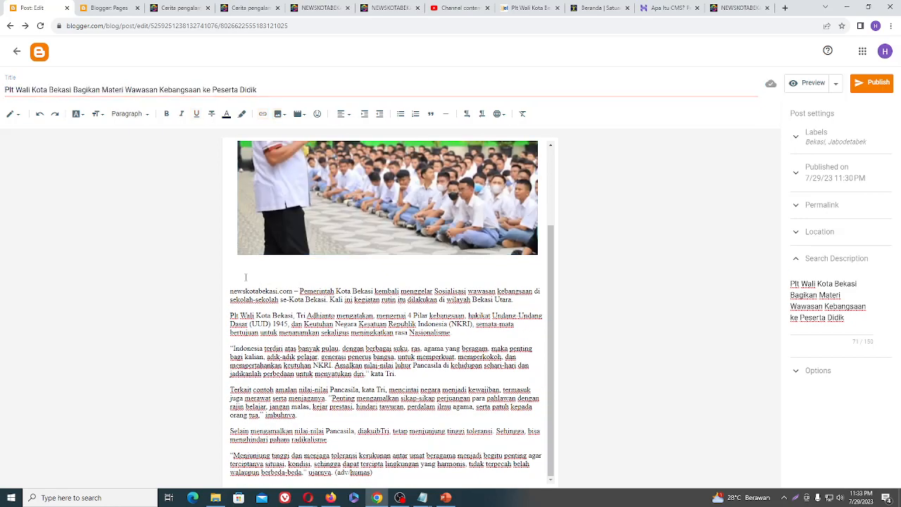
scroll(249, 279, "up", 2)
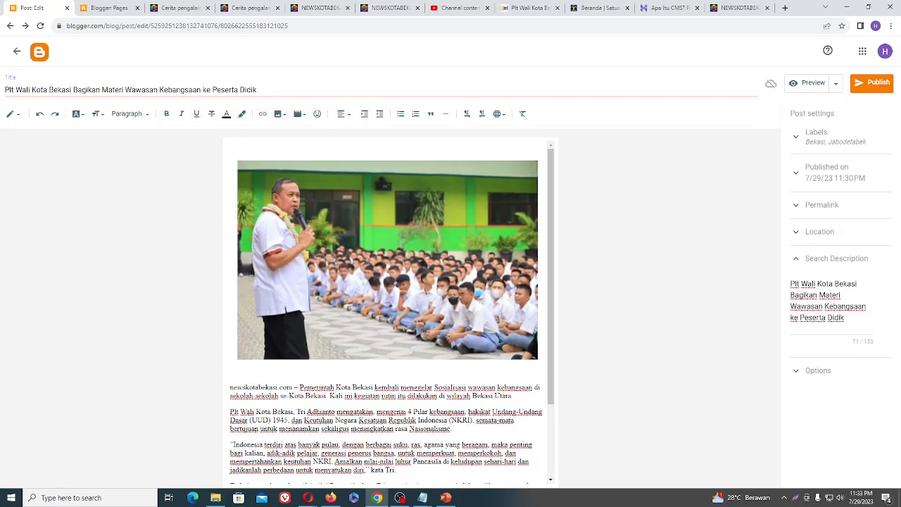
- Publish the finished post to the NEWSKOTABEKASI blog
left_click(252, 7)
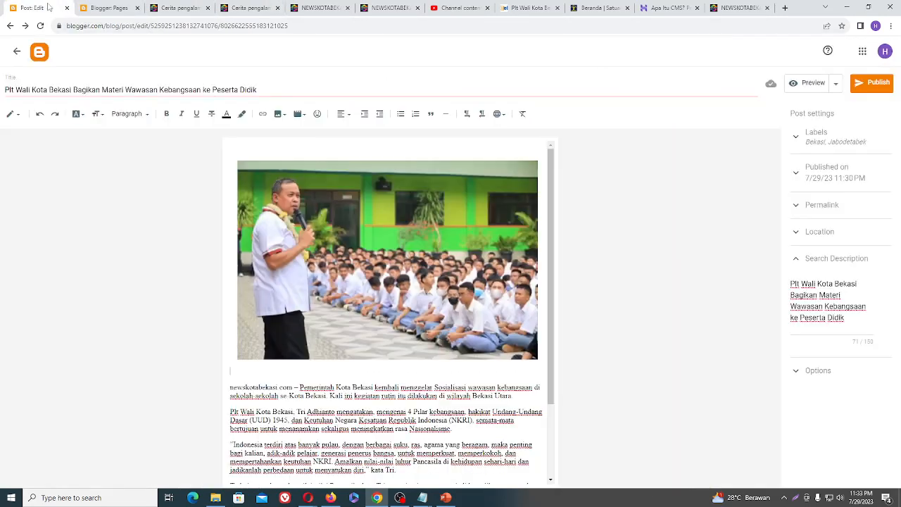
left_click(44, 8)
left_click(873, 91)
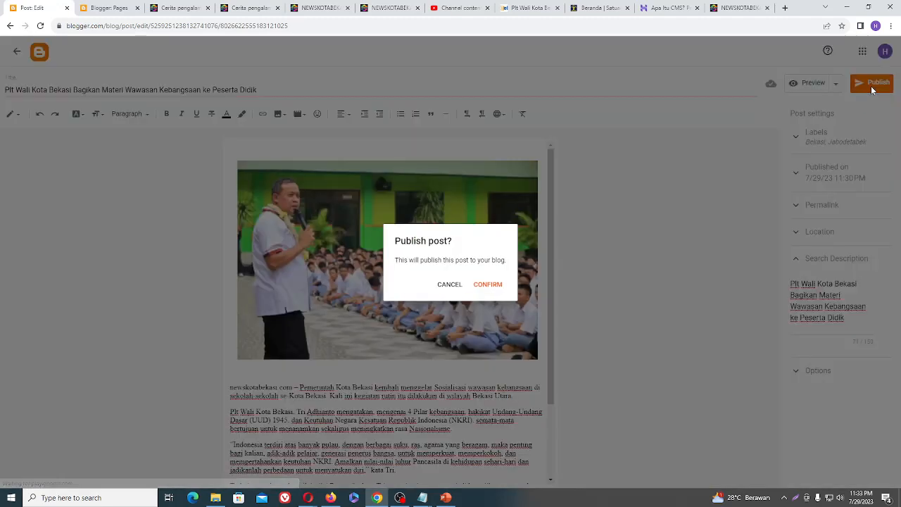
left_click(481, 285)
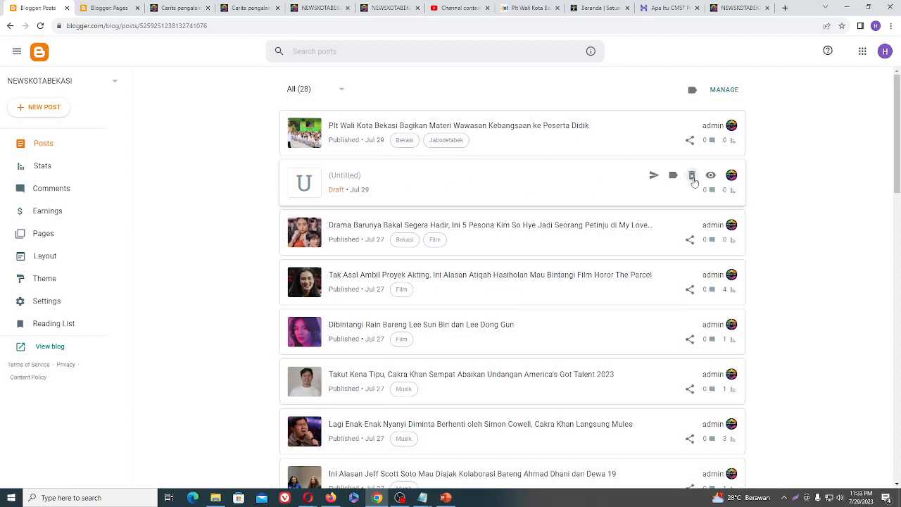
- Delete the untitled draft from the blog's post list
left_click(693, 181)
left_click(504, 290)
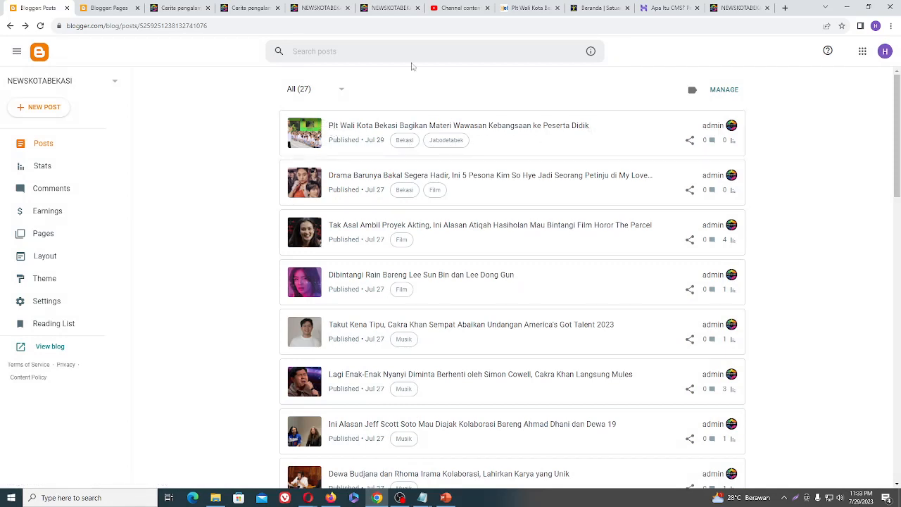
- Open the blog's home page and examine where the new post is listed in the Jabodetabek, Bekasi and Postingan Terbaru sections
left_click(174, 9)
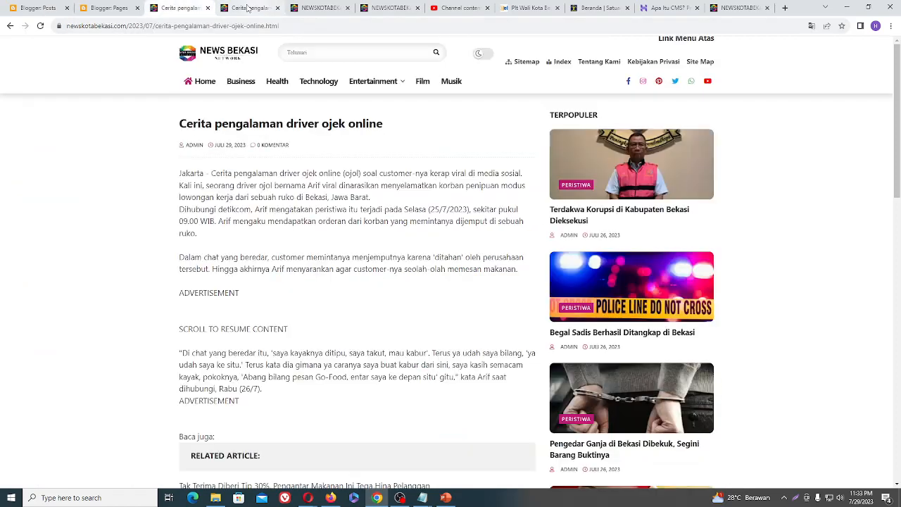
left_click(196, 59)
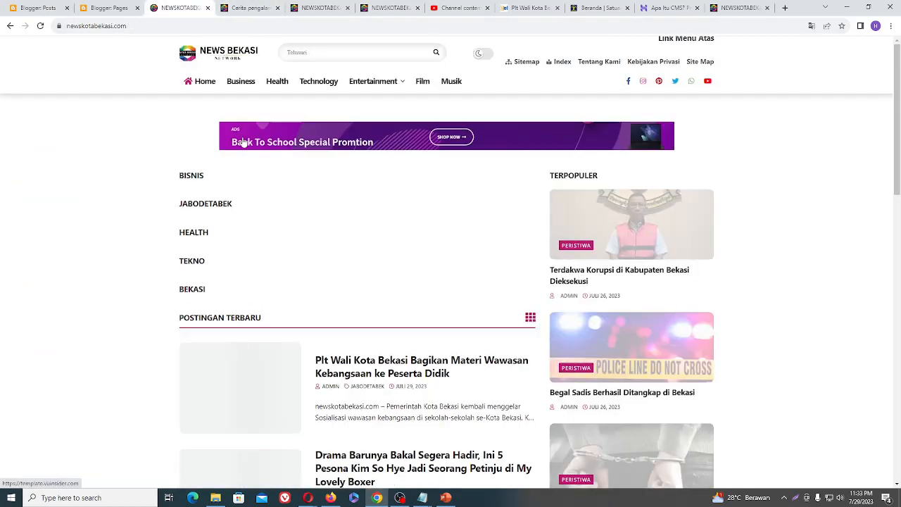
scroll(294, 249, "down", 5)
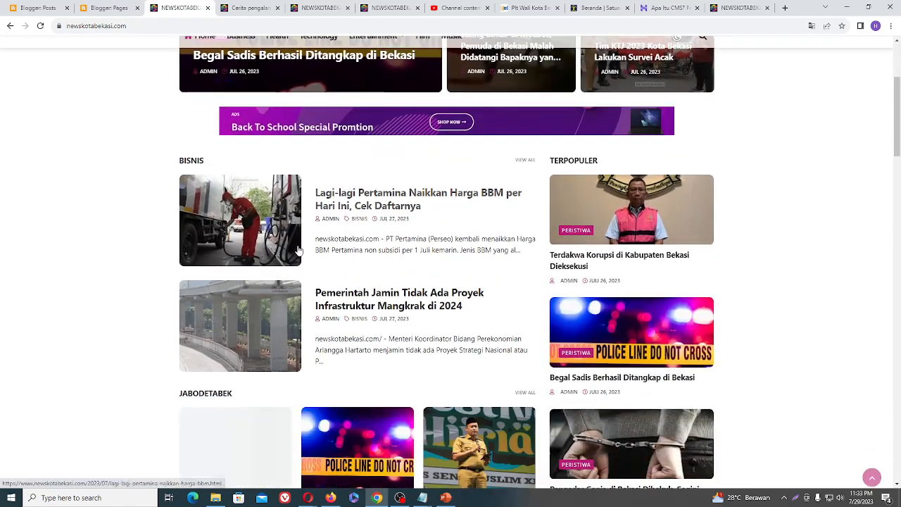
scroll(213, 268, "down", 1)
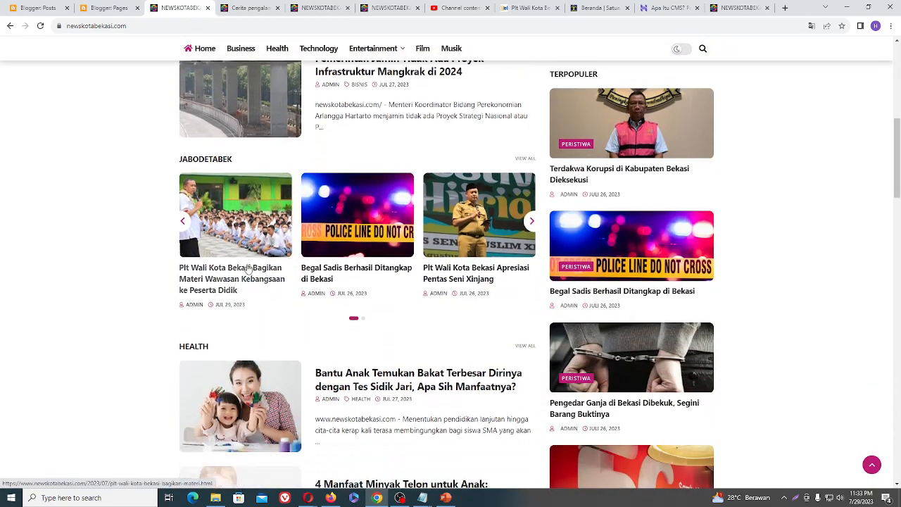
scroll(213, 268, "up", 3)
scroll(321, 324, "down", 6)
scroll(322, 324, "down", 8)
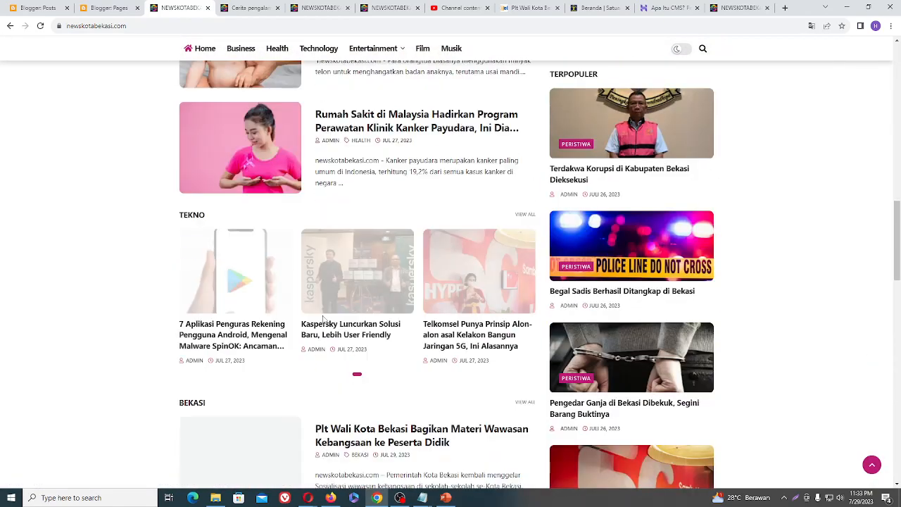
scroll(324, 316, "up", 1)
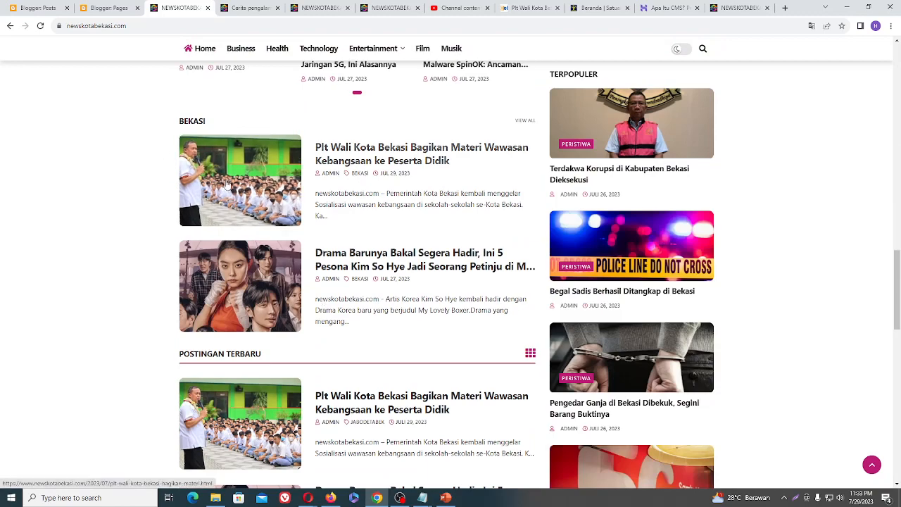
scroll(263, 190, "up", 2)
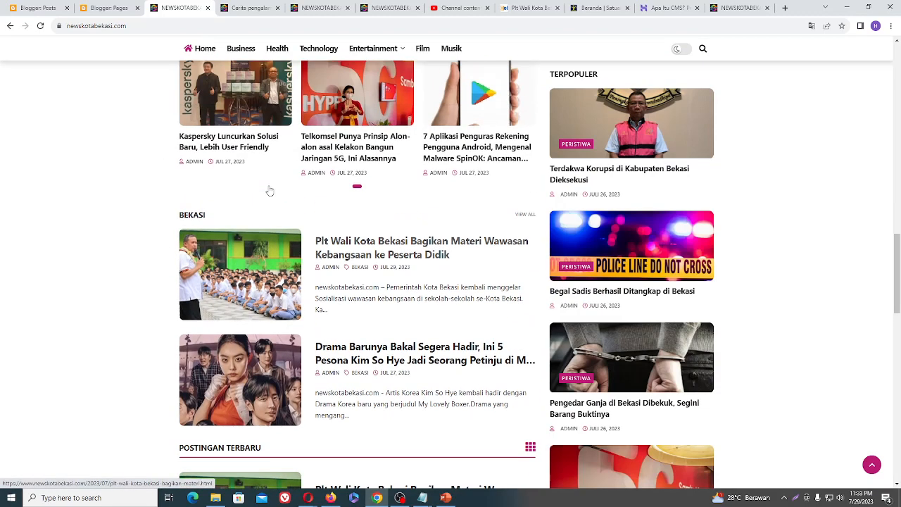
scroll(264, 187, "down", 2)
scroll(191, 167, "up", 9)
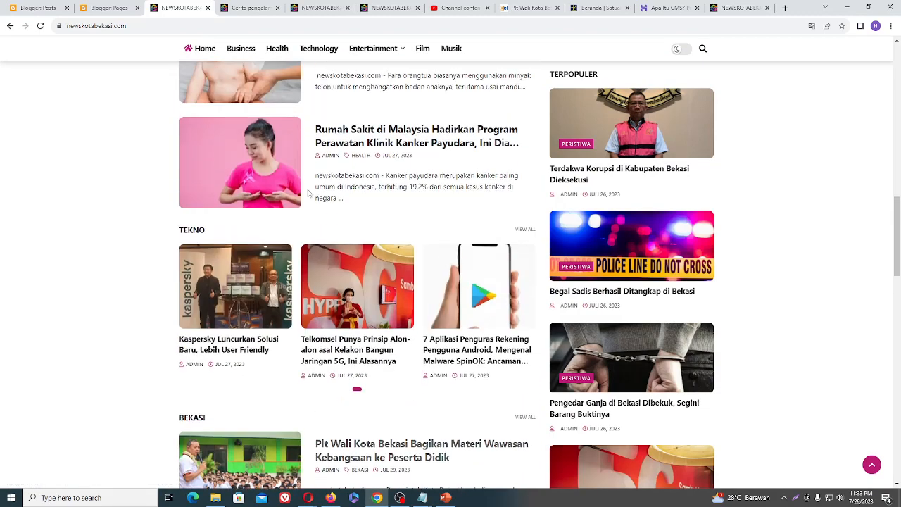
scroll(309, 197, "up", 5)
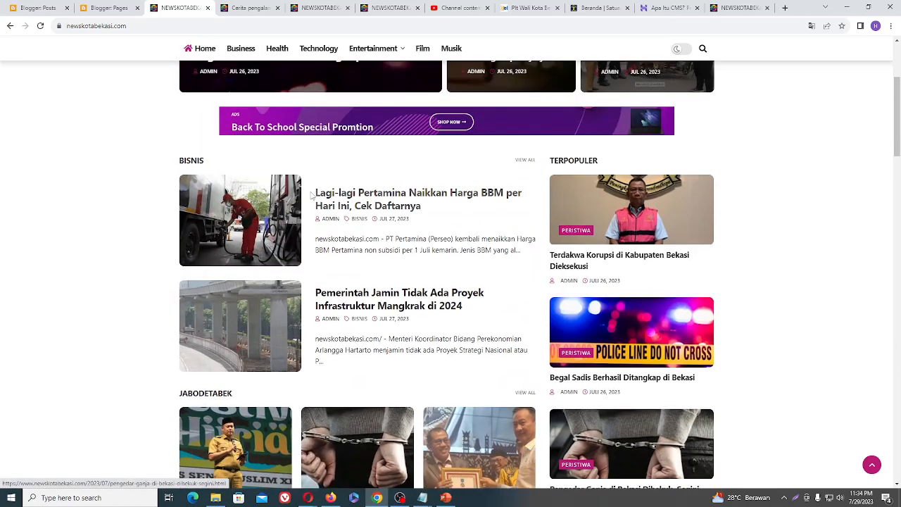
scroll(310, 197, "down", 8)
scroll(310, 199, "down", 7)
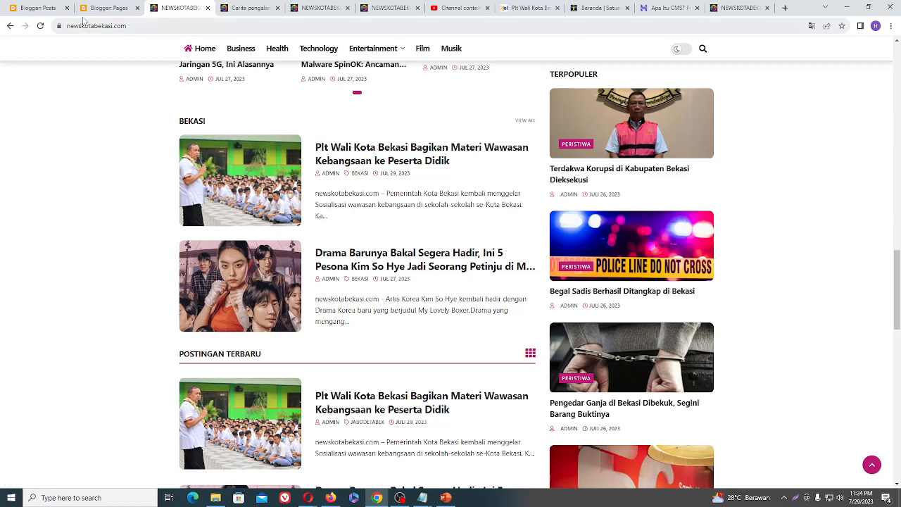
- Open the post "Plt Wali Kota Bekasi Bagikan Materi Wawasan Kebangsaan ke Peserta Didik" for editing, remove its Bekasi label and update it
left_click(104, 9)
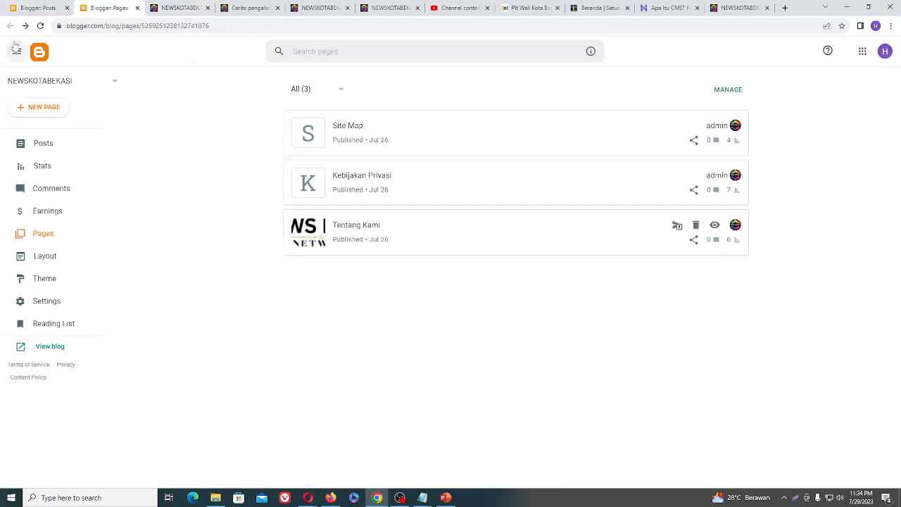
left_click(36, 7)
left_click(367, 126)
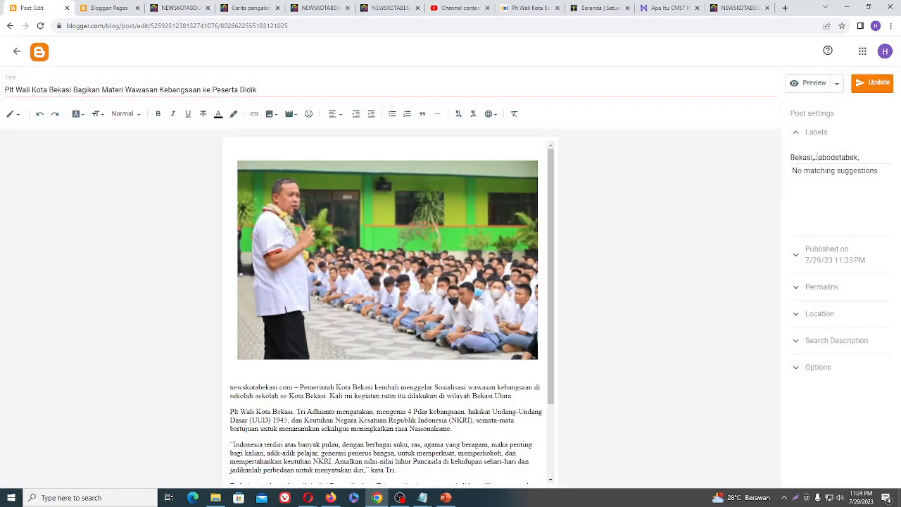
left_click_drag(816, 157, 561, 167)
key("BackSpace")
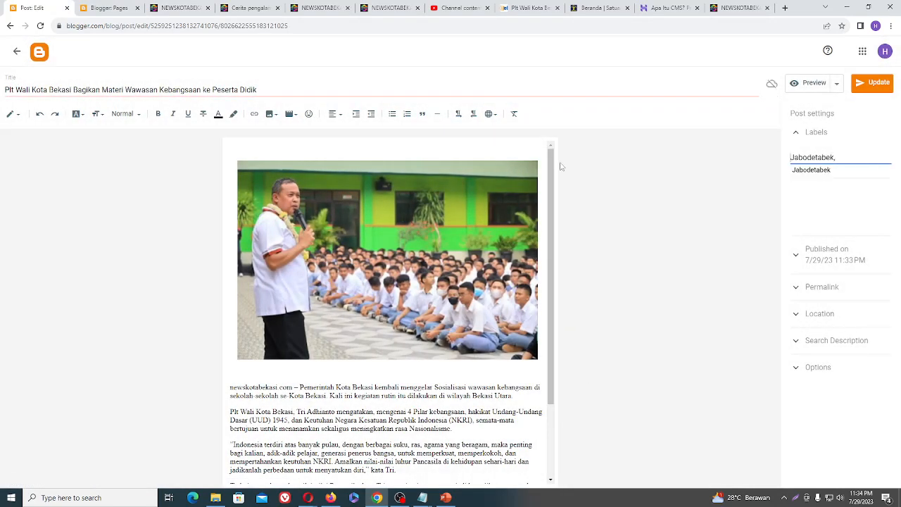
left_click(872, 83)
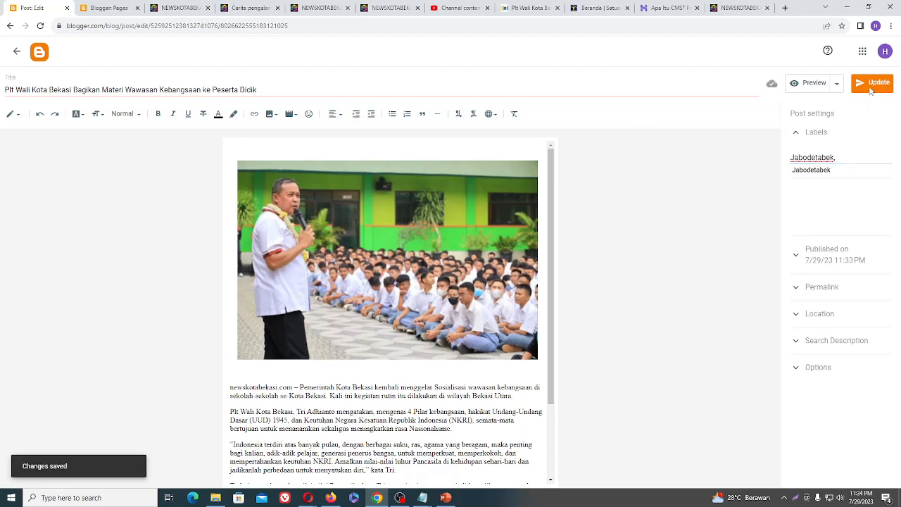
- Reload the blog's home page and check the Jabodetabek, Bekasi and Postingan Terbaru sections for the updated post
left_click(179, 7)
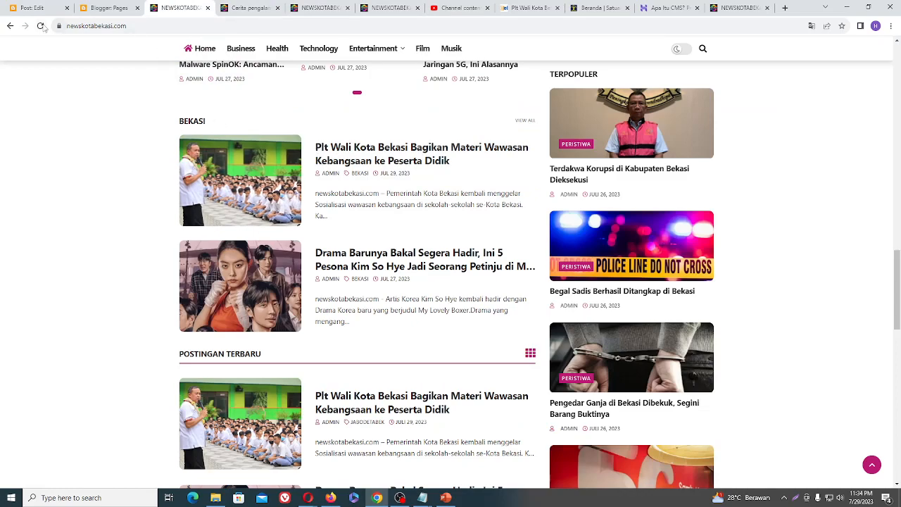
left_click(41, 26)
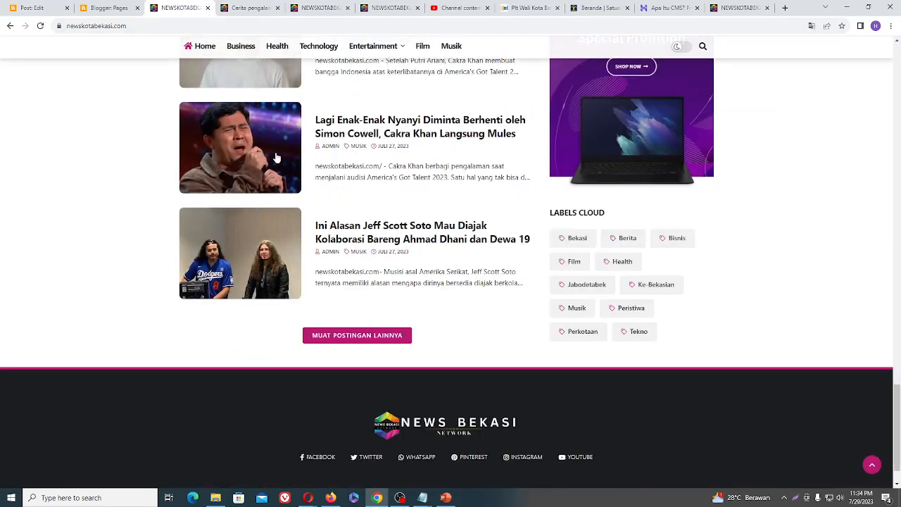
scroll(277, 157, "up", 15)
scroll(277, 156, "up", 9)
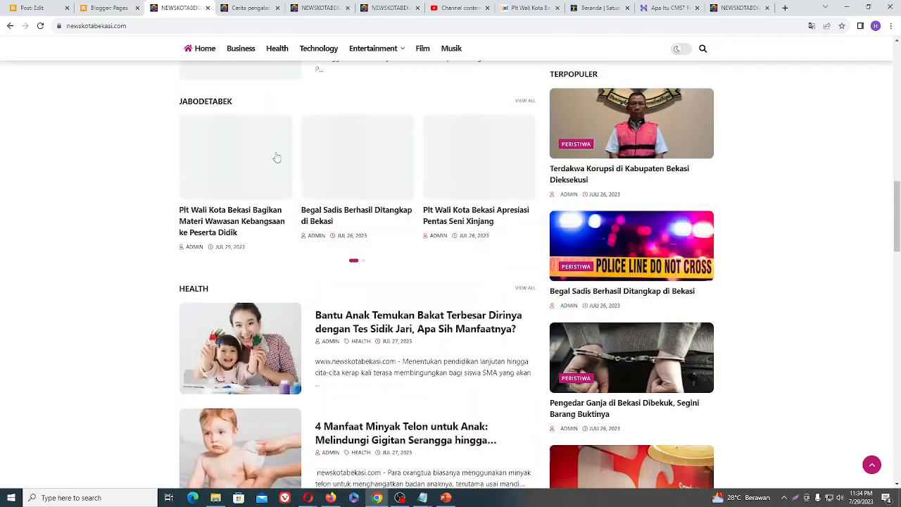
scroll(276, 156, "up", 2)
scroll(277, 157, "down", 5)
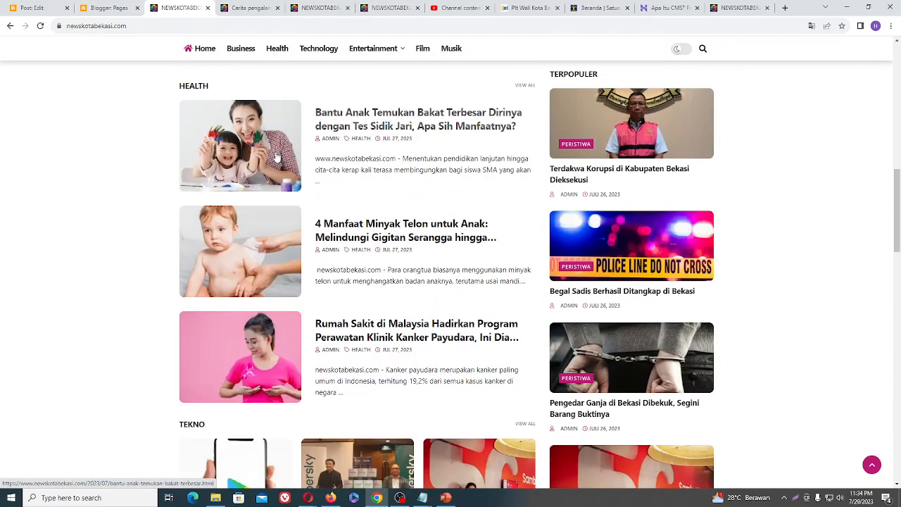
scroll(277, 156, "up", 4)
scroll(276, 156, "up", 3)
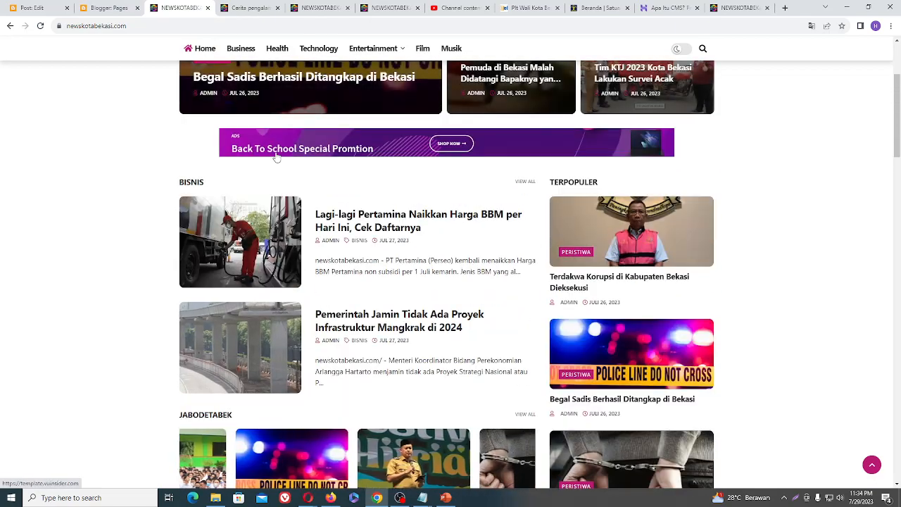
scroll(277, 156, "down", 3)
scroll(206, 262, "down", 1)
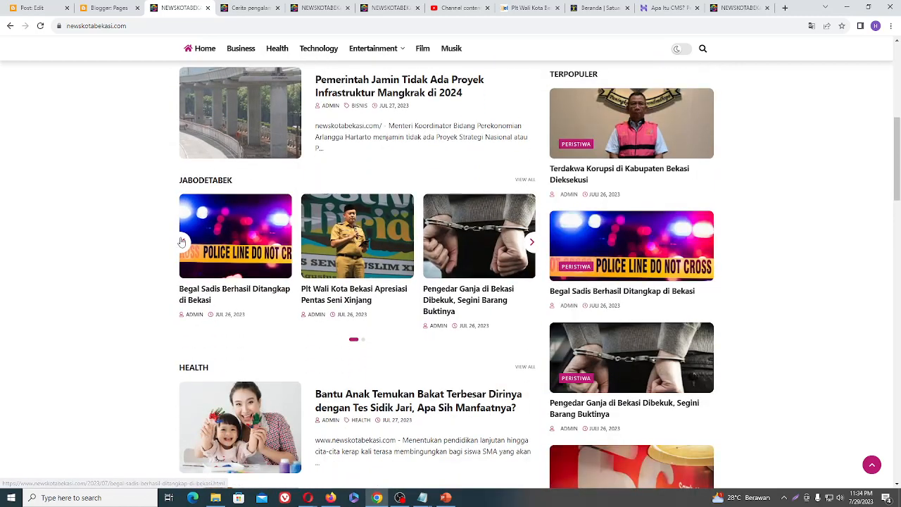
scroll(271, 306, "down", 1)
scroll(270, 306, "down", 10)
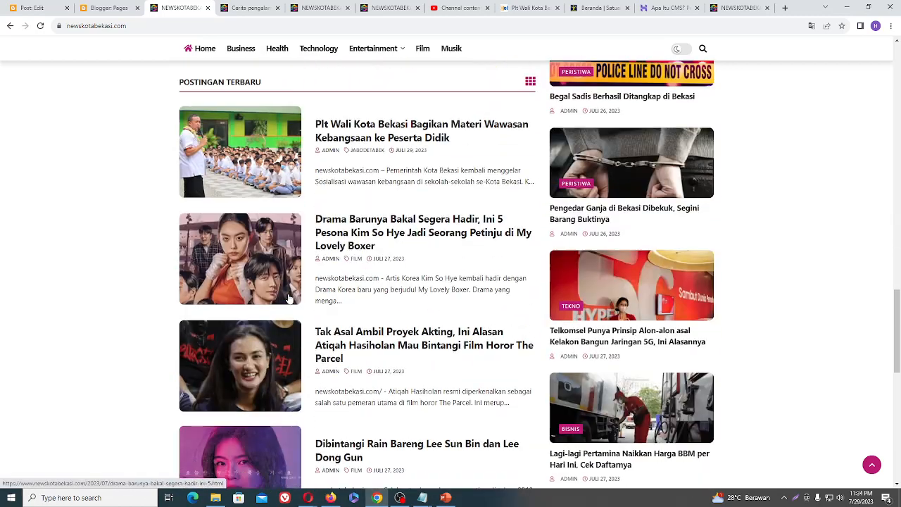
scroll(289, 297, "down", 6)
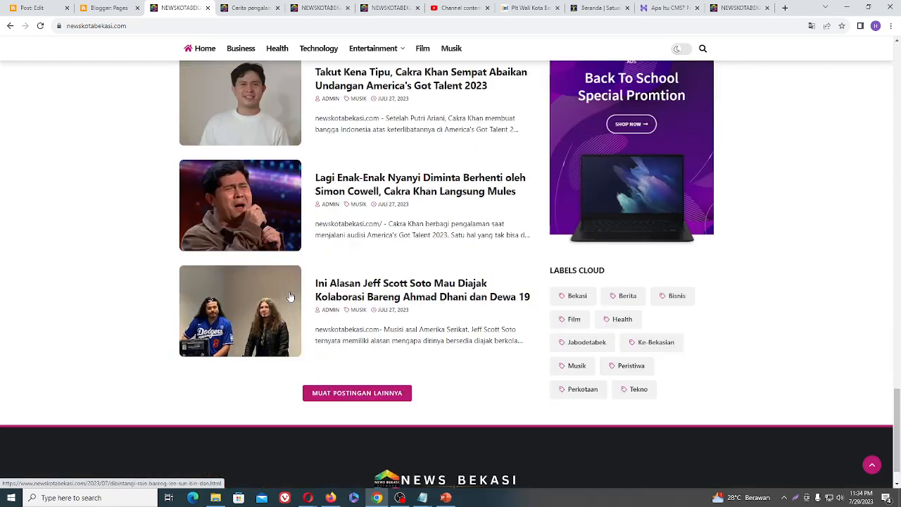
scroll(289, 297, "up", 9)
scroll(289, 297, "up", 3)
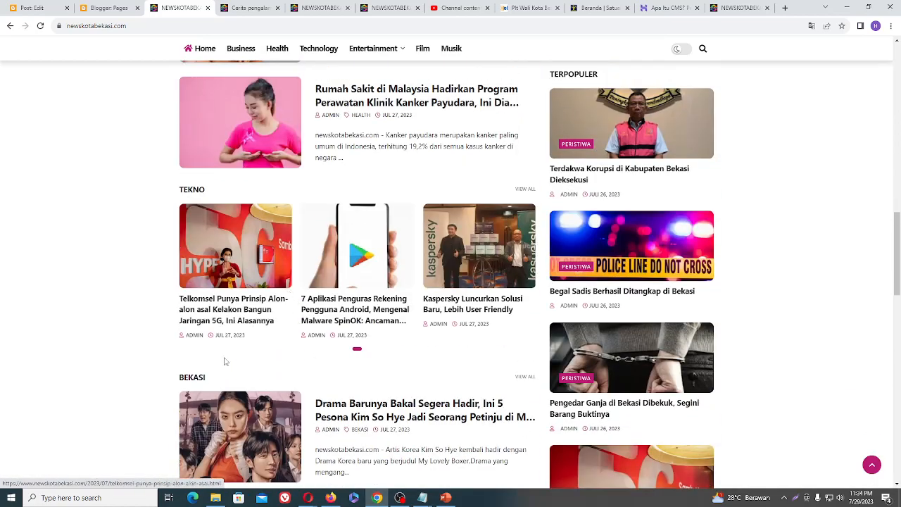
- Switch the home page's Postingan Terbaru section to the grid layout
scroll(187, 328, "down", 1)
scroll(187, 327, "down", 3)
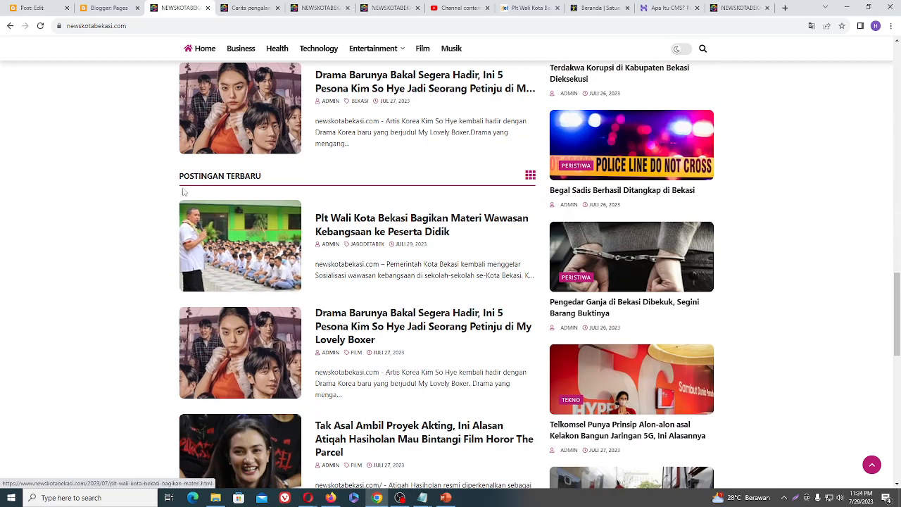
left_click(530, 177)
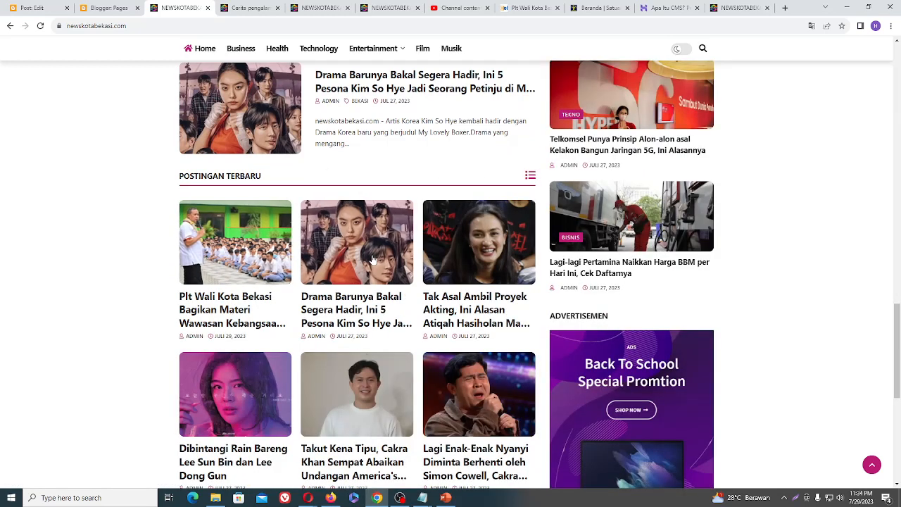
scroll(582, 266, "up", 5)
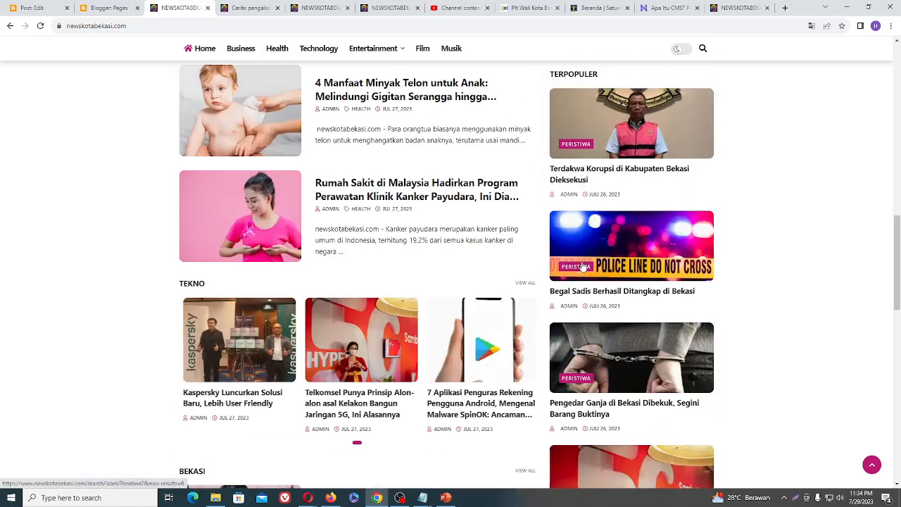
scroll(583, 266, "down", 5)
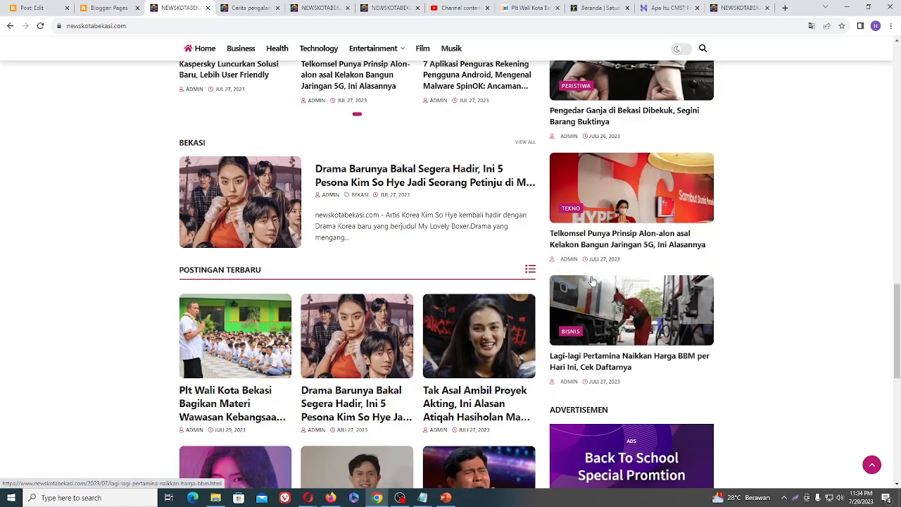
- Examine the Terpopuler block and the label-based sections of the home page down to Postingan Terbaru
scroll(595, 276, "up", 6)
scroll(596, 277, "up", 10)
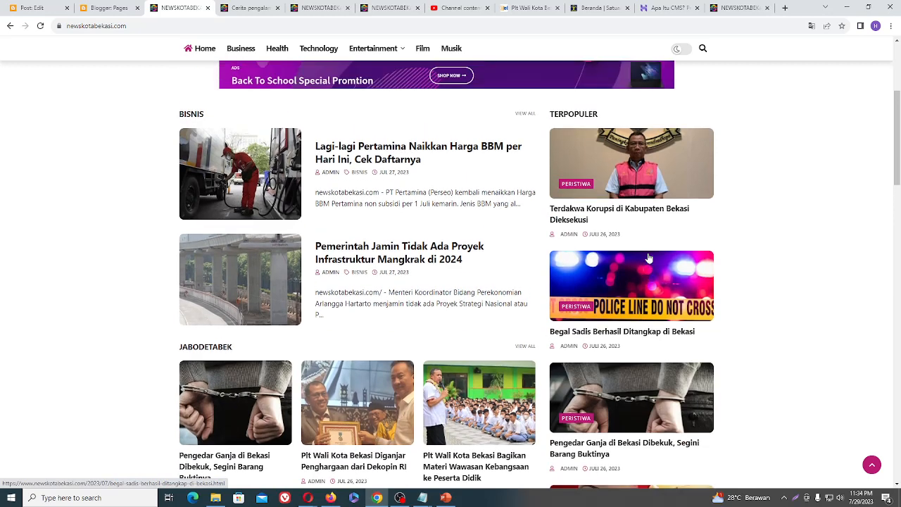
scroll(633, 271, "down", 2)
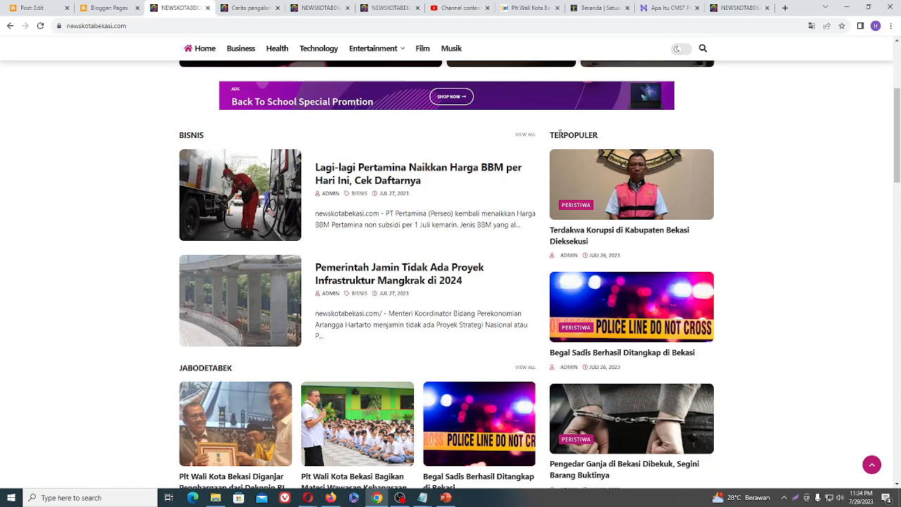
scroll(643, 246, "down", 3)
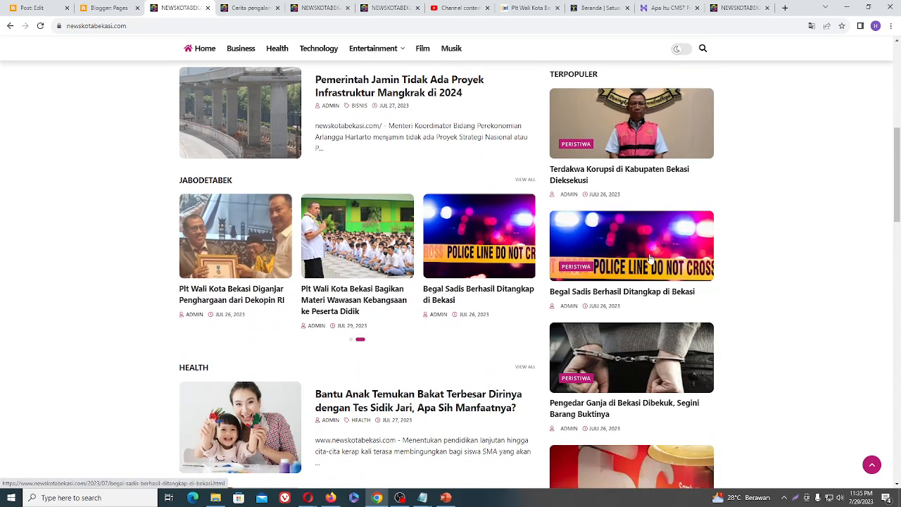
scroll(650, 249, "up", 1)
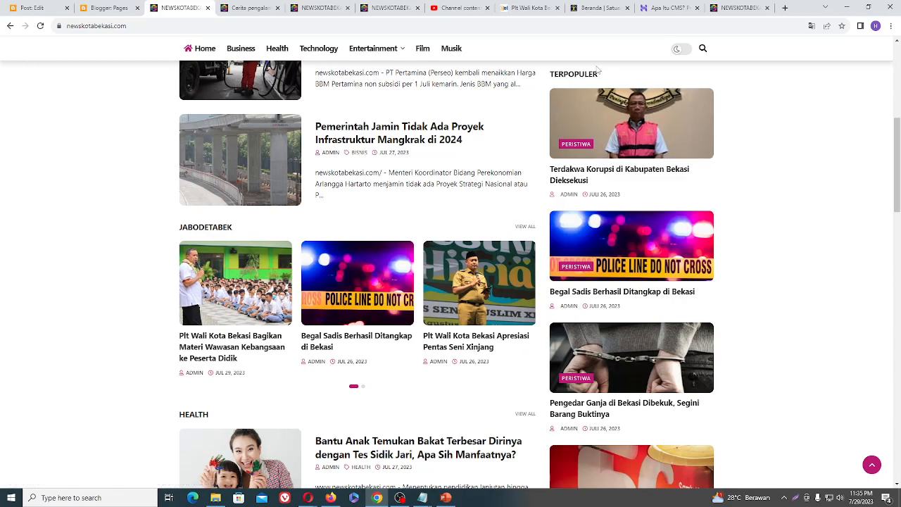
scroll(567, 313, "down", 10)
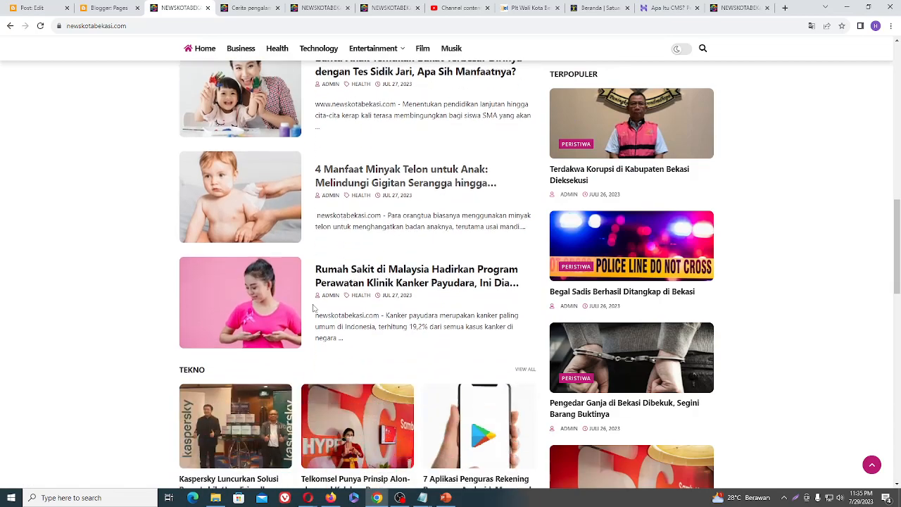
scroll(323, 302, "down", 4)
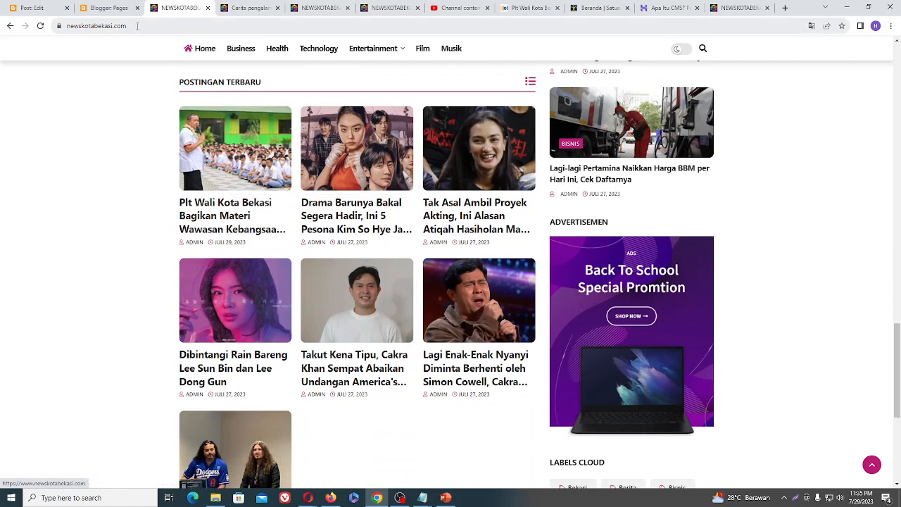
- Return to the post in the Blogger editor and review the article text below its photo
left_click(32, 8)
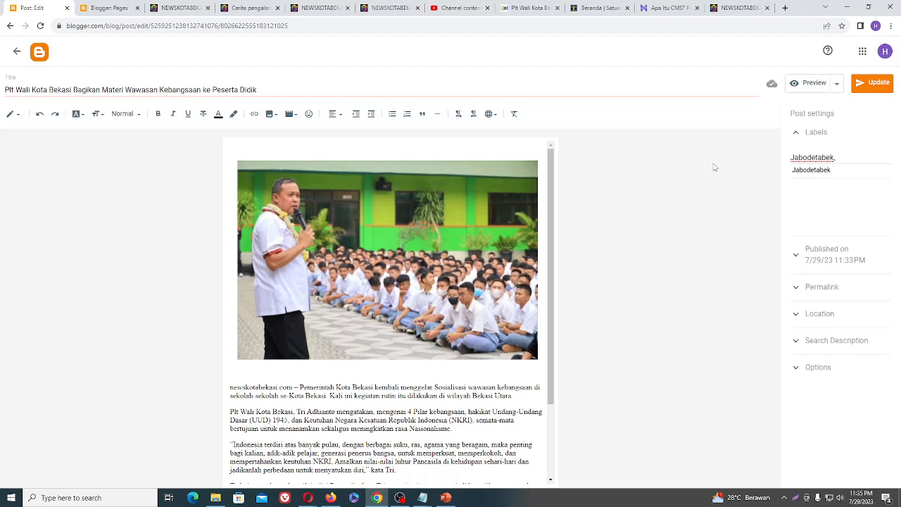
scroll(433, 267, "down", 1)
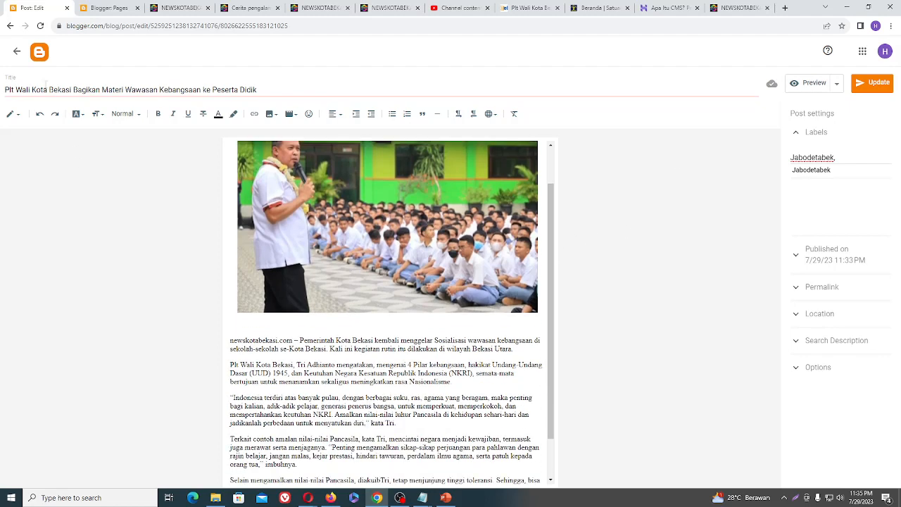
- Go back to the list of posts, look through it, and reopen the Plt Wali Kota Bekasi post to review its content
left_click(17, 52)
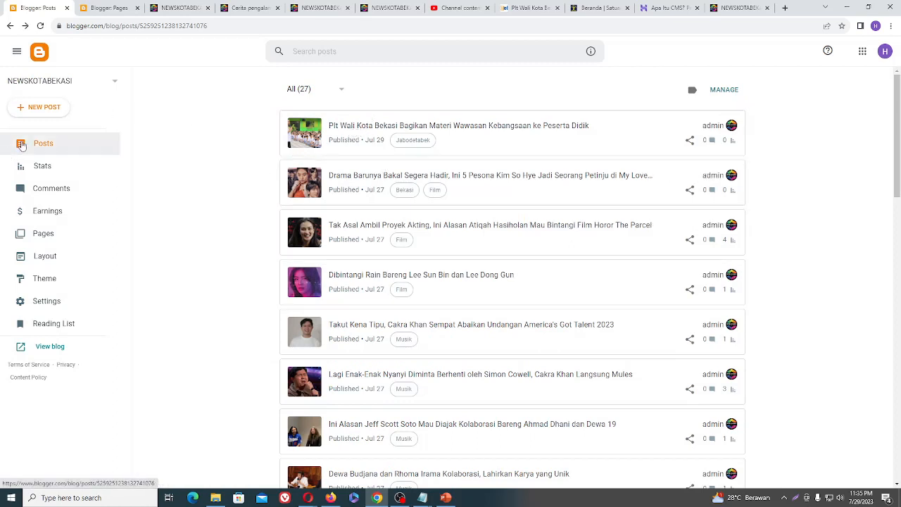
scroll(584, 136, "down", 3)
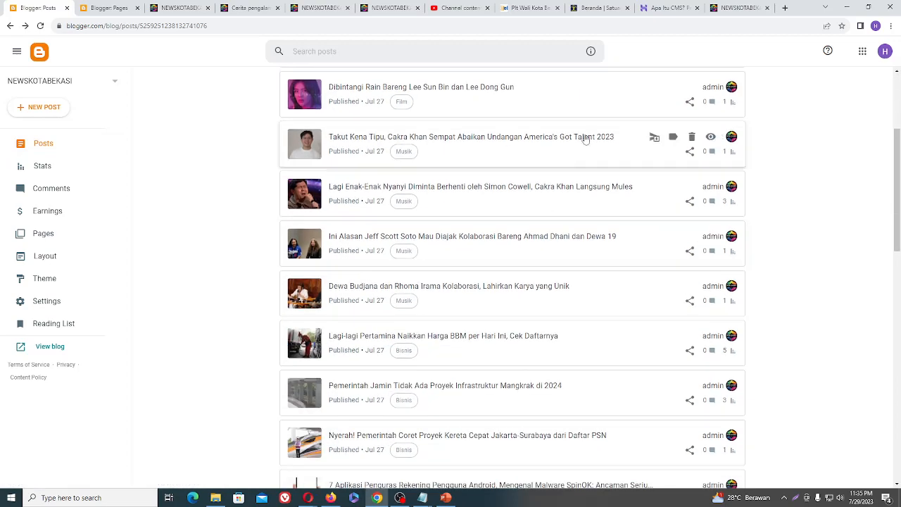
scroll(357, 197, "up", 3)
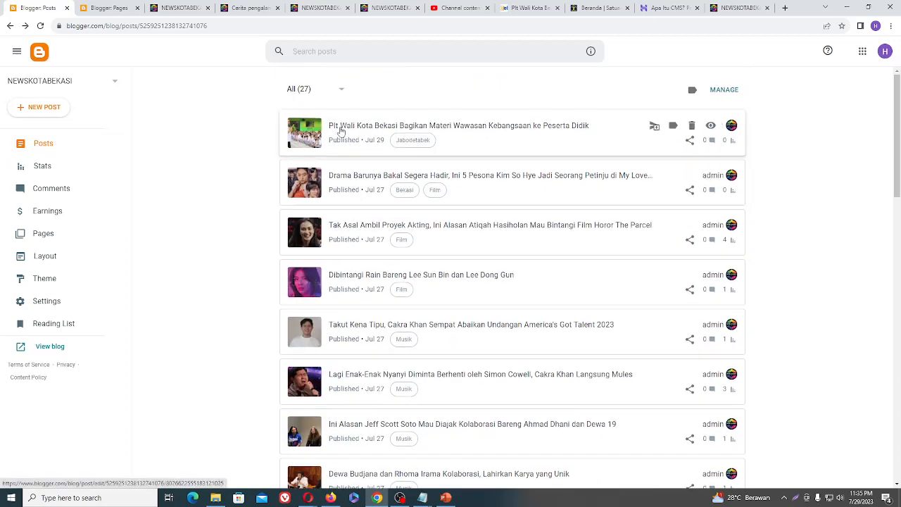
left_click(341, 131)
scroll(466, 168, "down", 3)
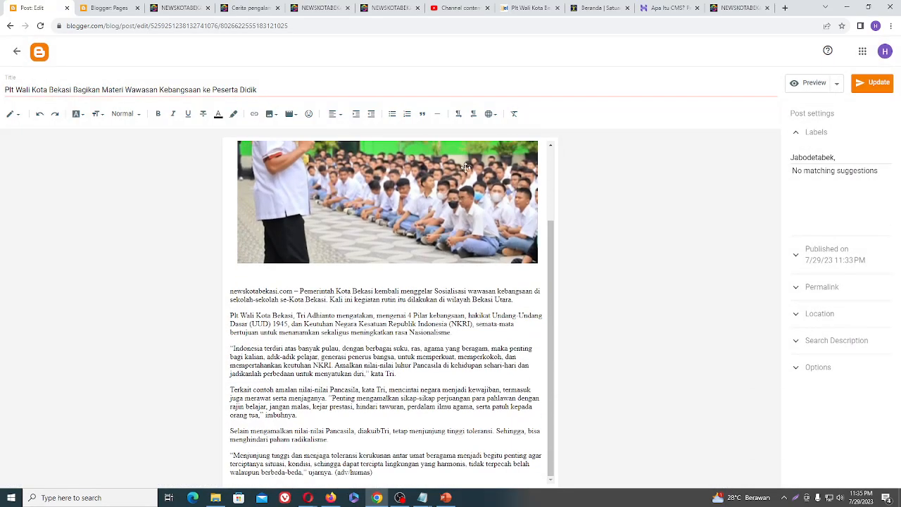
scroll(393, 229, "up", 2)
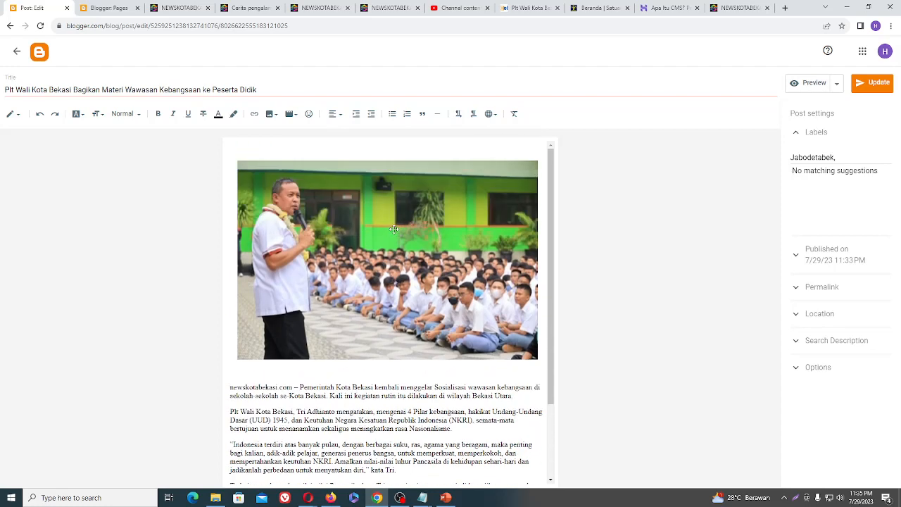
- Try left and right alignment on the post's photo, and return it to centre alignment
left_click(393, 229)
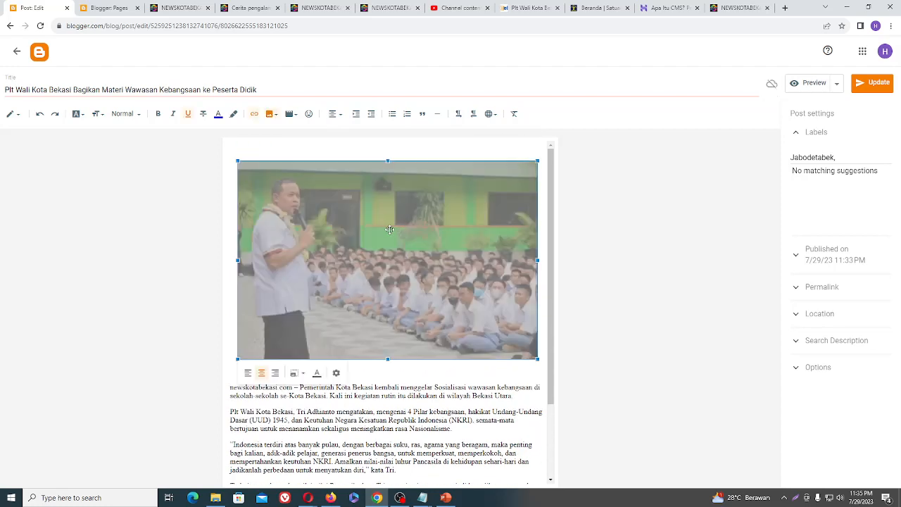
right_click(326, 224)
left_click(309, 227)
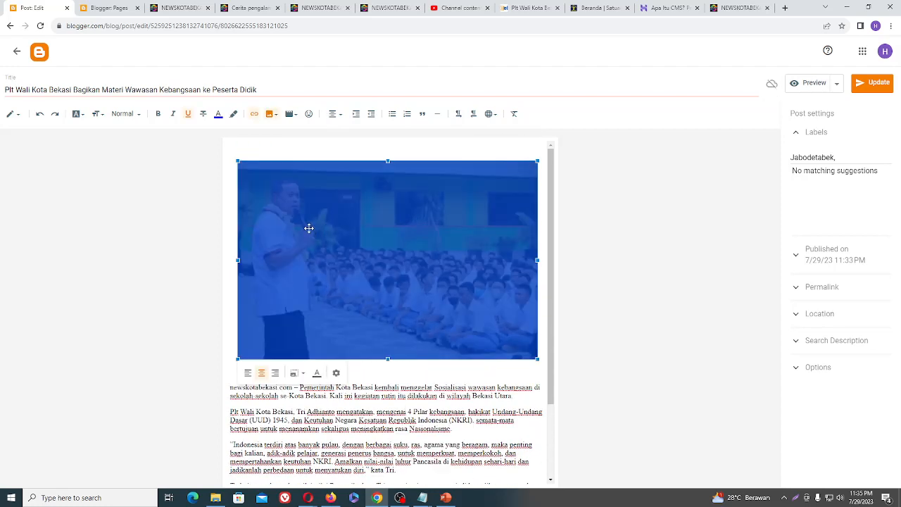
left_click(250, 374)
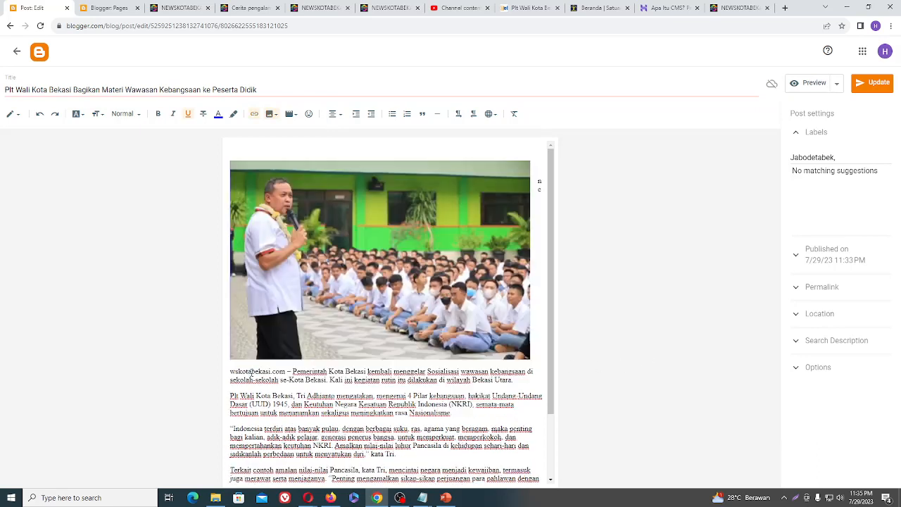
left_click(316, 284)
left_click(267, 375)
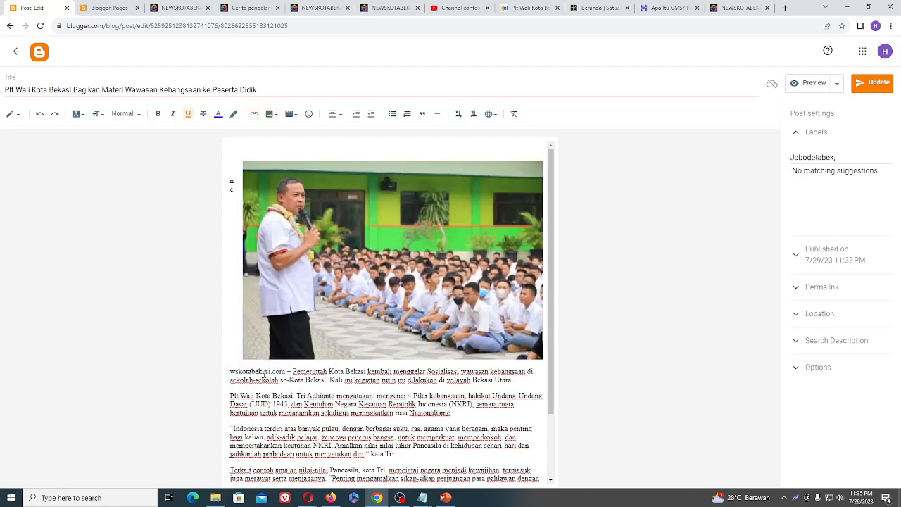
right_click(316, 247)
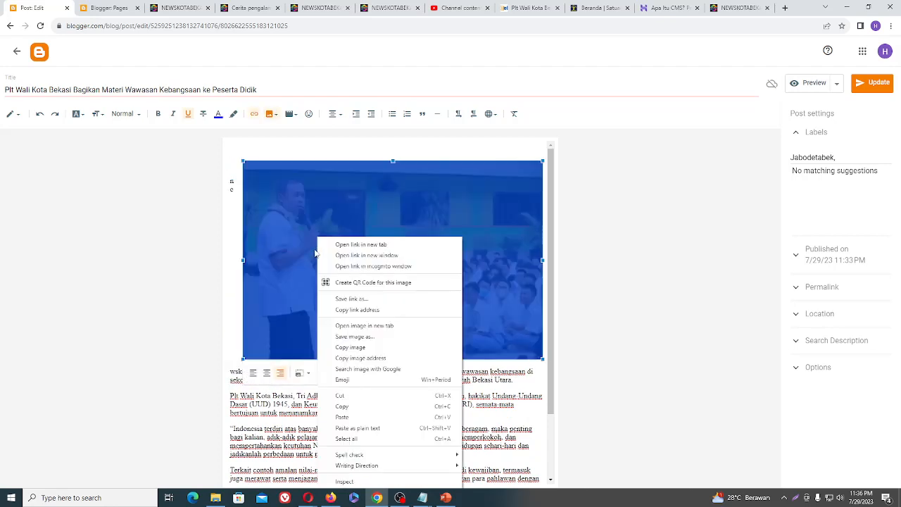
left_click(294, 255)
left_click(267, 373)
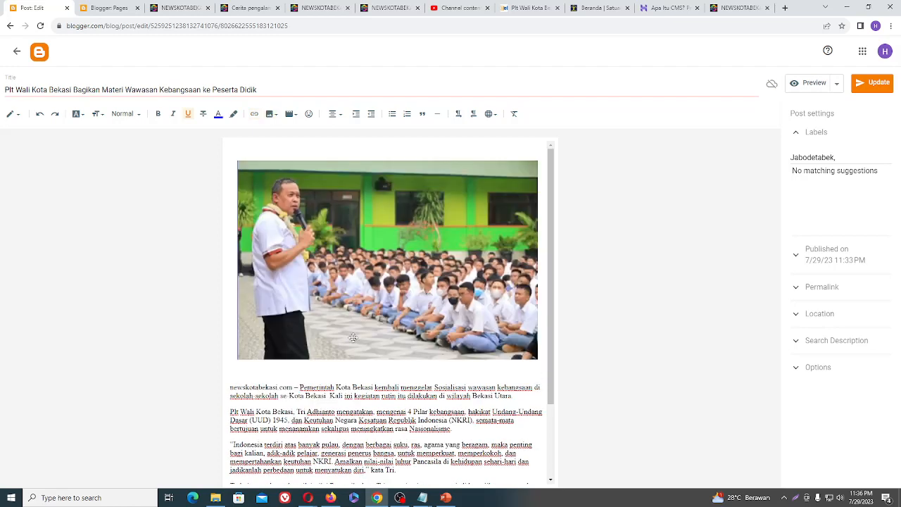
scroll(307, 270, "down", 2)
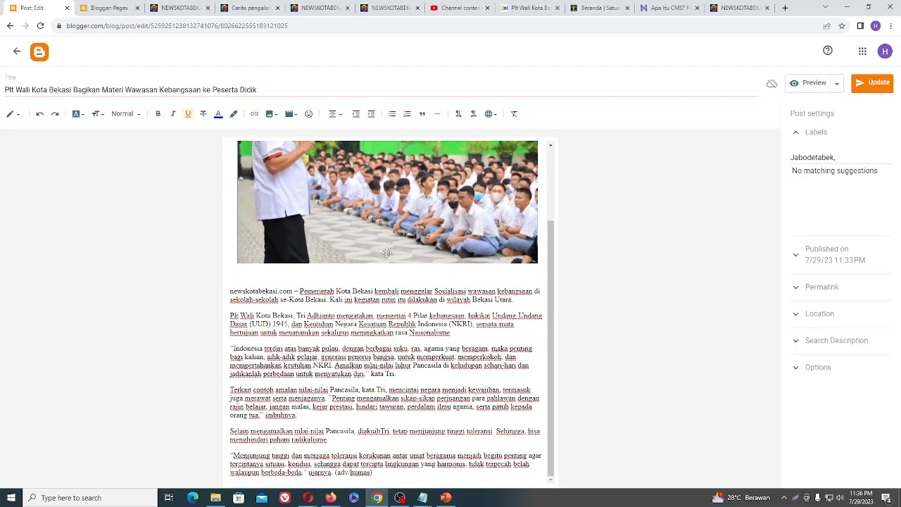
scroll(306, 269, "up", 2)
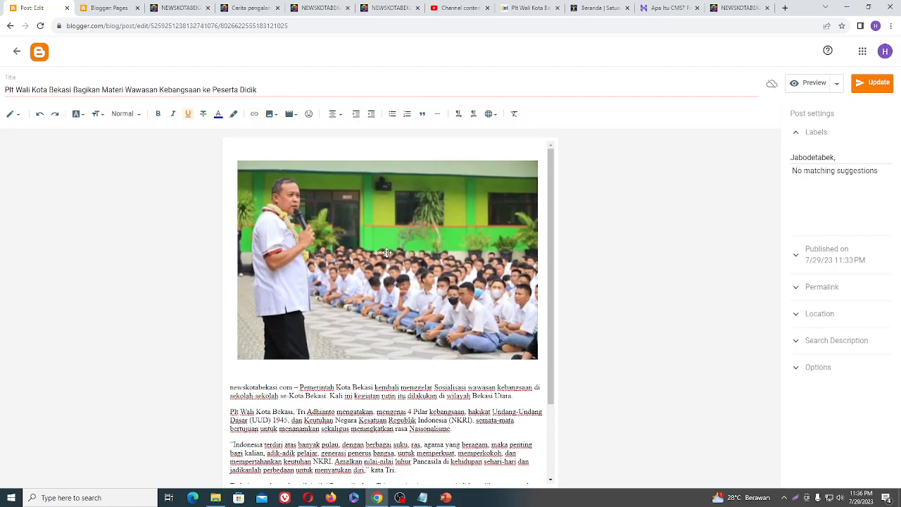
- Examine the post's Search Description and Location settings without entering anything
left_click(827, 342)
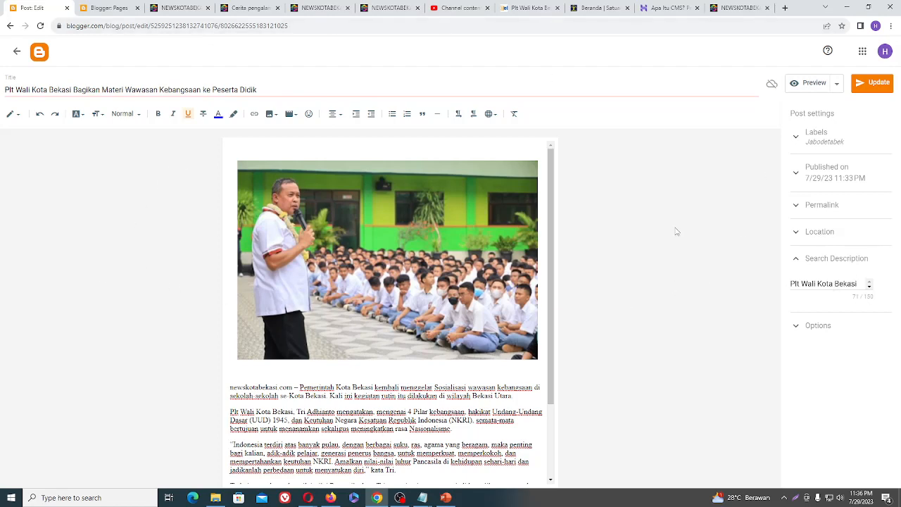
left_click(827, 233)
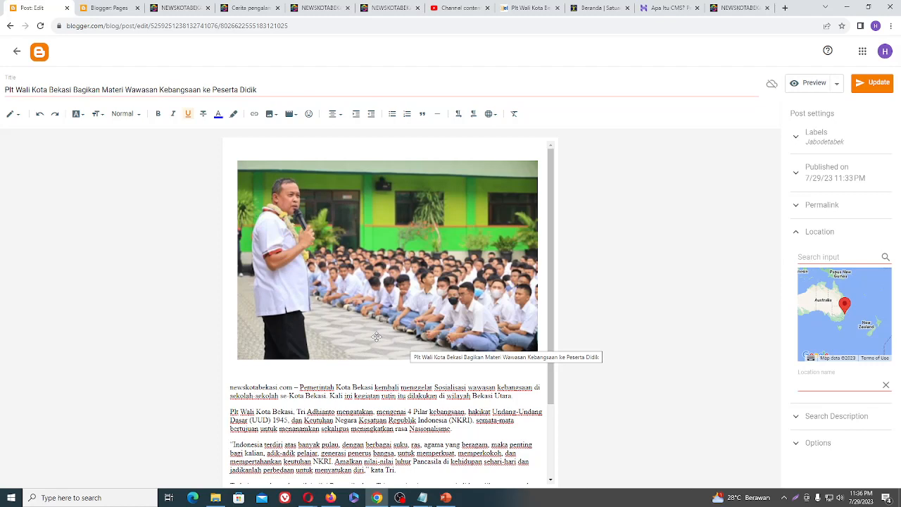
left_click(823, 258)
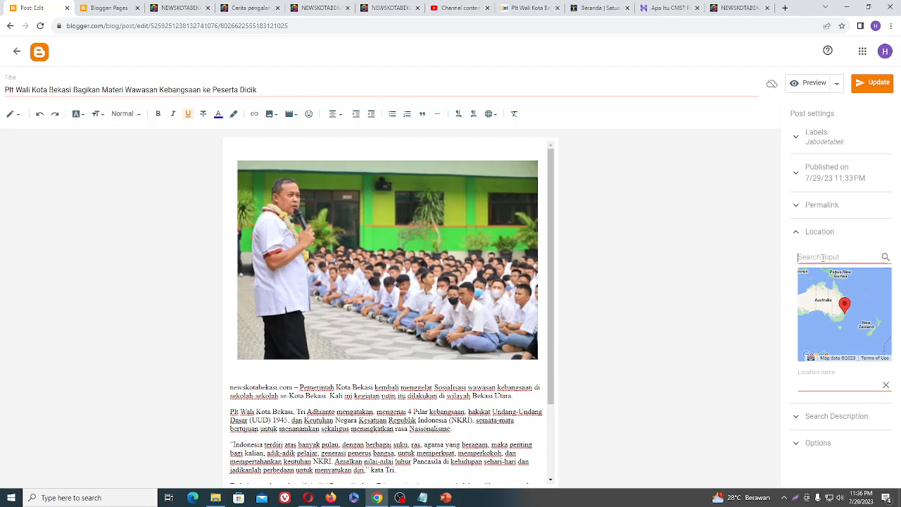
left_click(806, 235)
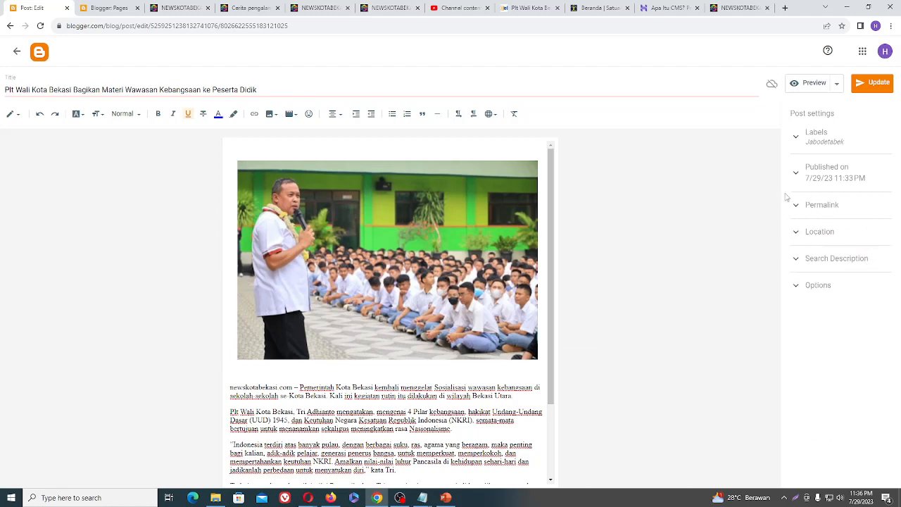
- Try scheduling the post's publish date for Jul 30, 2023 at 12:00 AM, checking the system calendar for the date
left_click(832, 171)
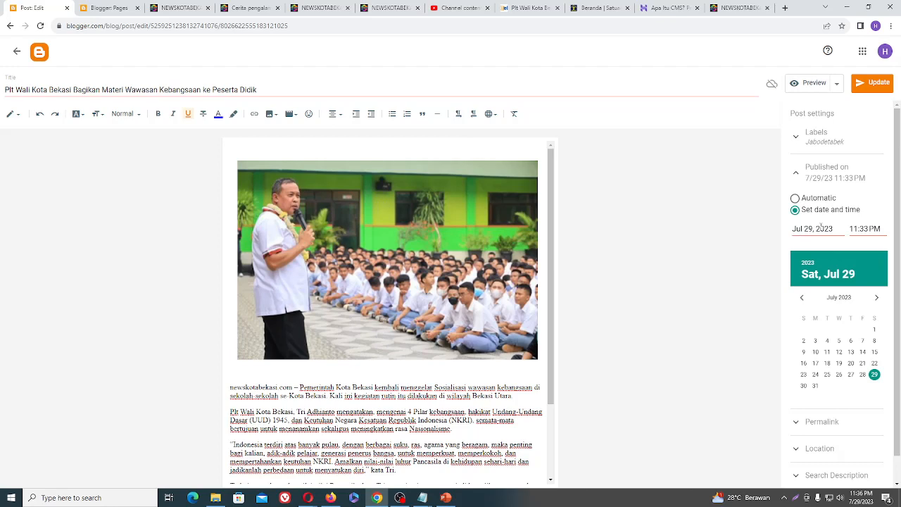
left_click(867, 498)
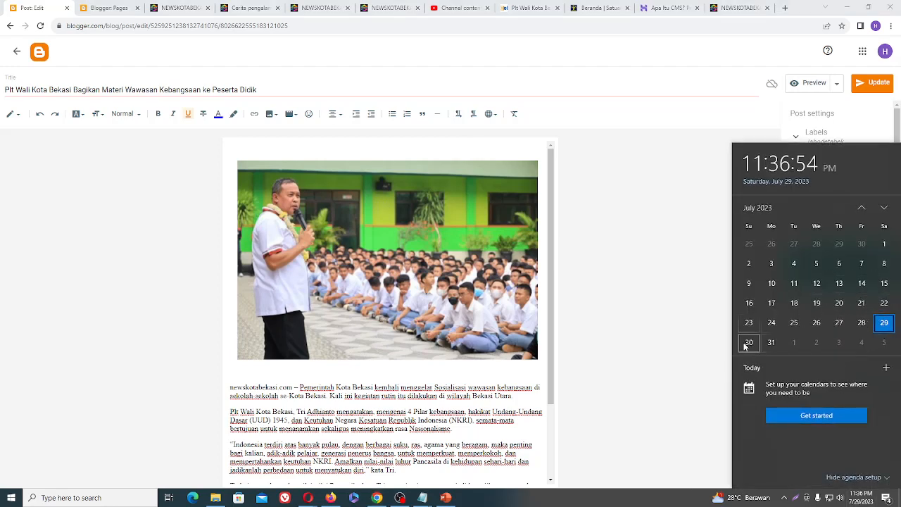
left_click(621, 296)
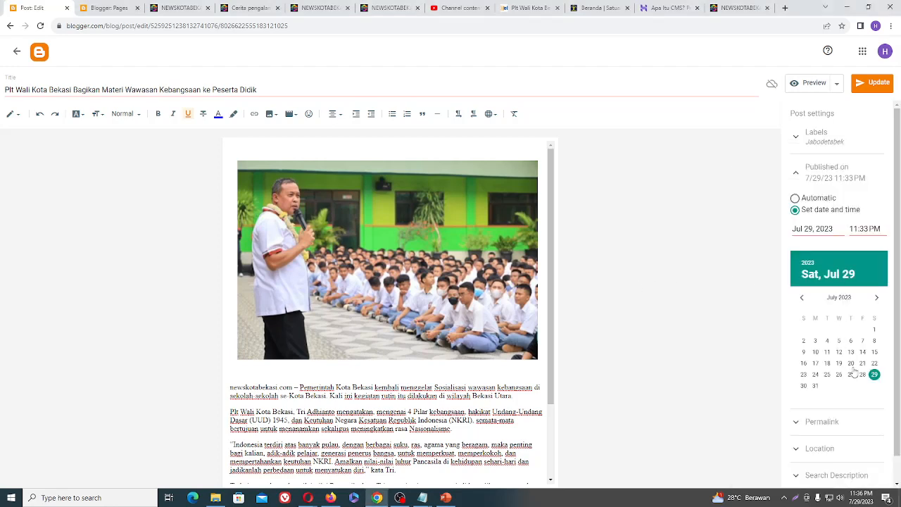
left_click(803, 386)
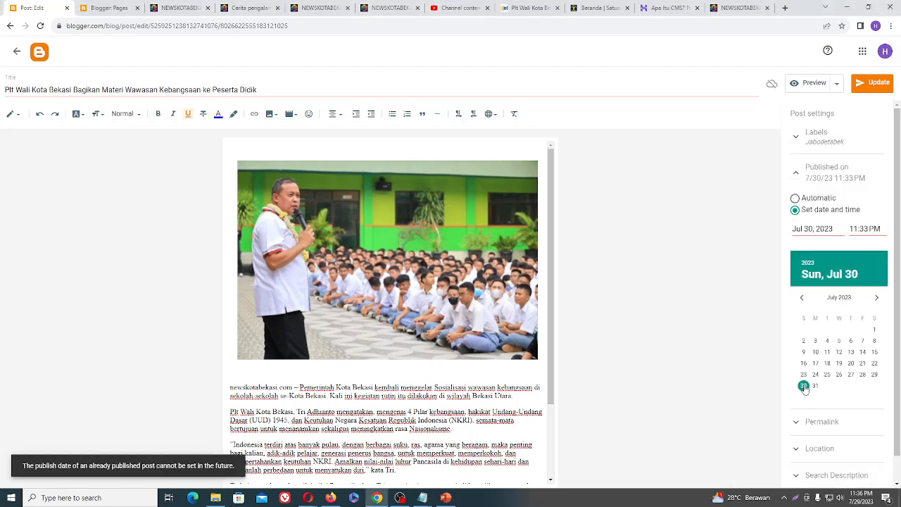
left_click(871, 229)
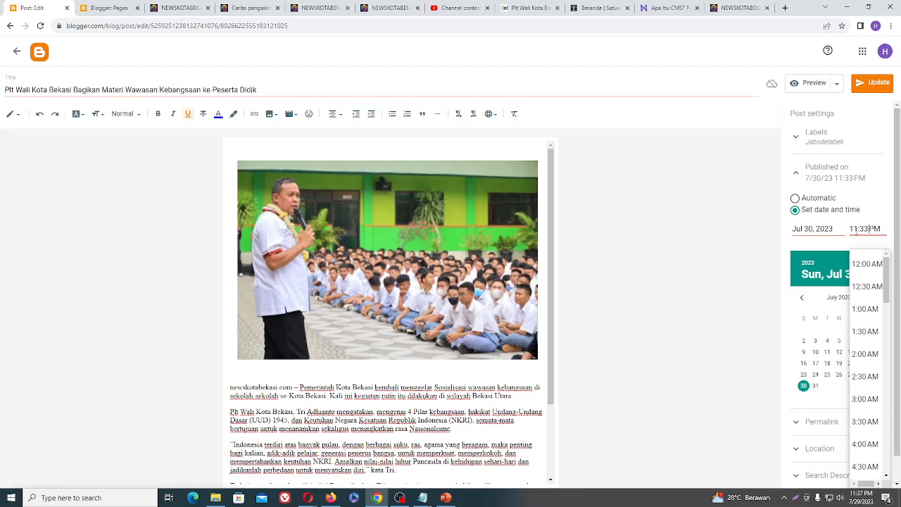
left_click(858, 266)
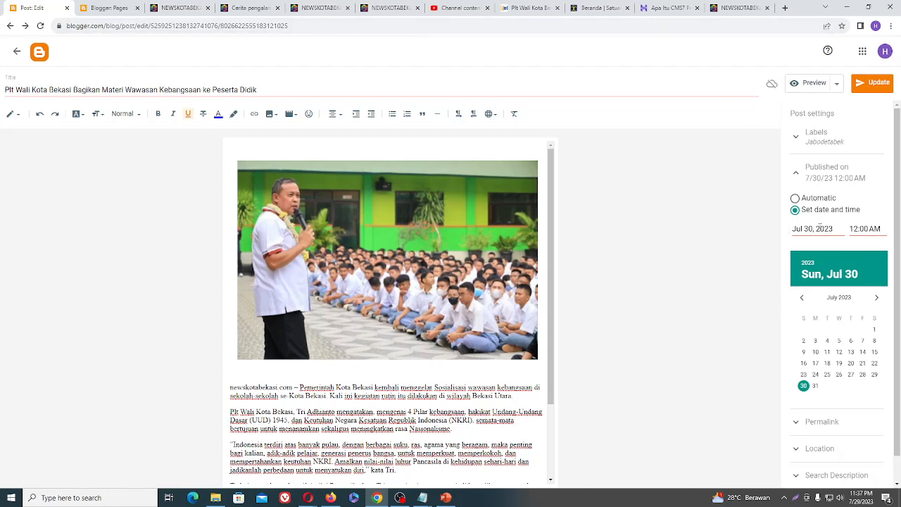
- View the blog's home page from the Postingan Terbaru section up to the featured posts
left_click(179, 7)
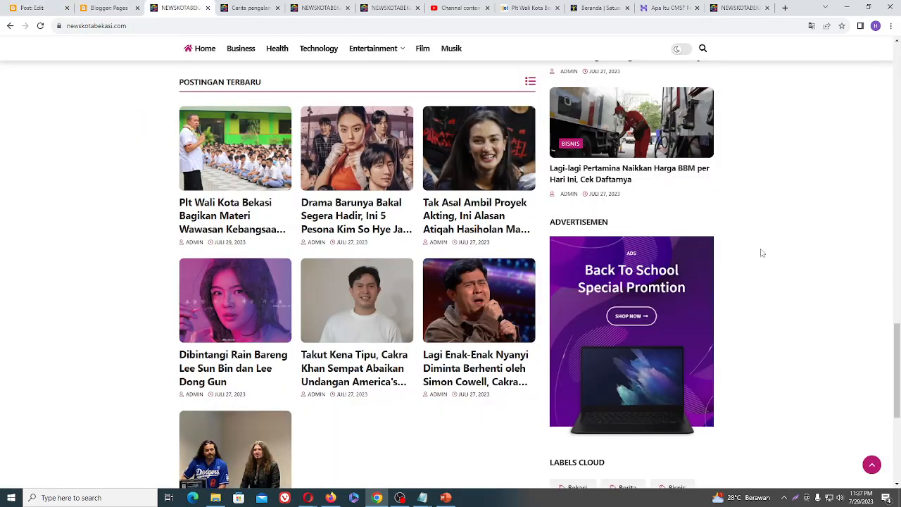
scroll(704, 211, "up", 3)
scroll(611, 169, "up", 10)
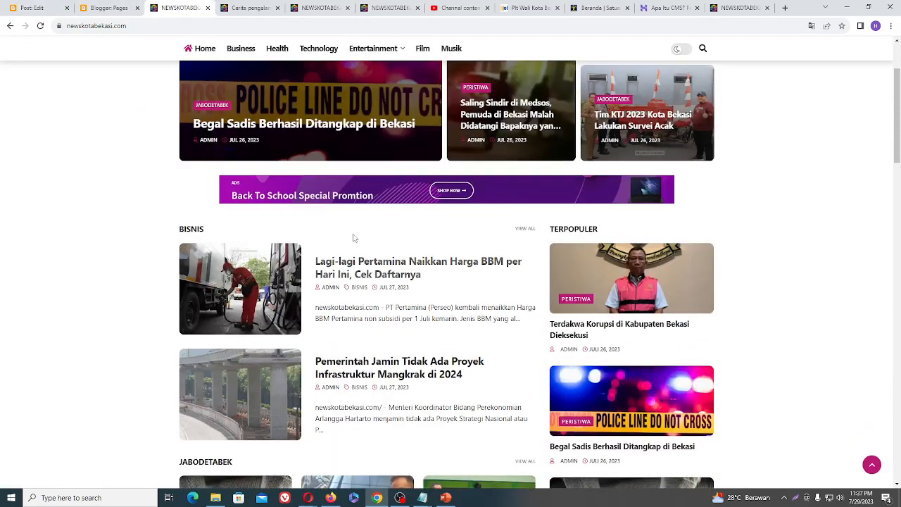
scroll(354, 238, "up", 3)
- Try to update the post with the future publish date, and leave the editor discarding the unsaved changes
left_click(35, 5)
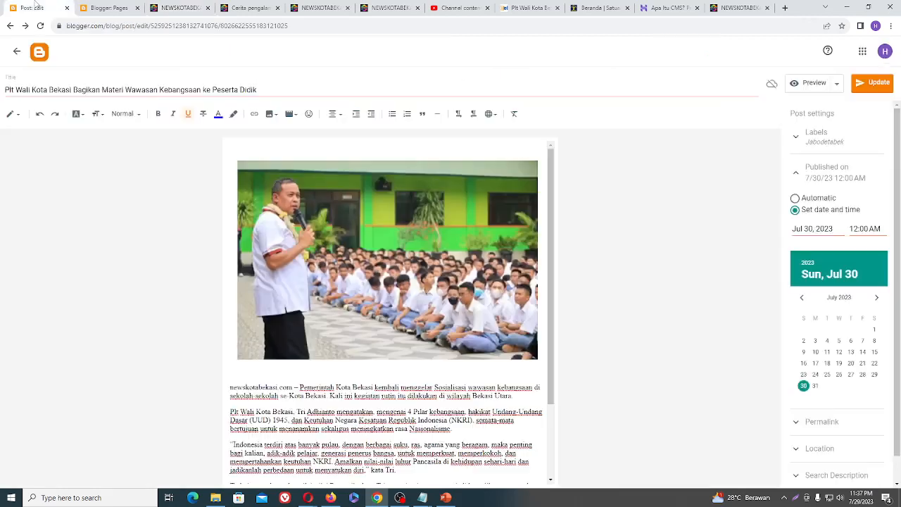
left_click(862, 85)
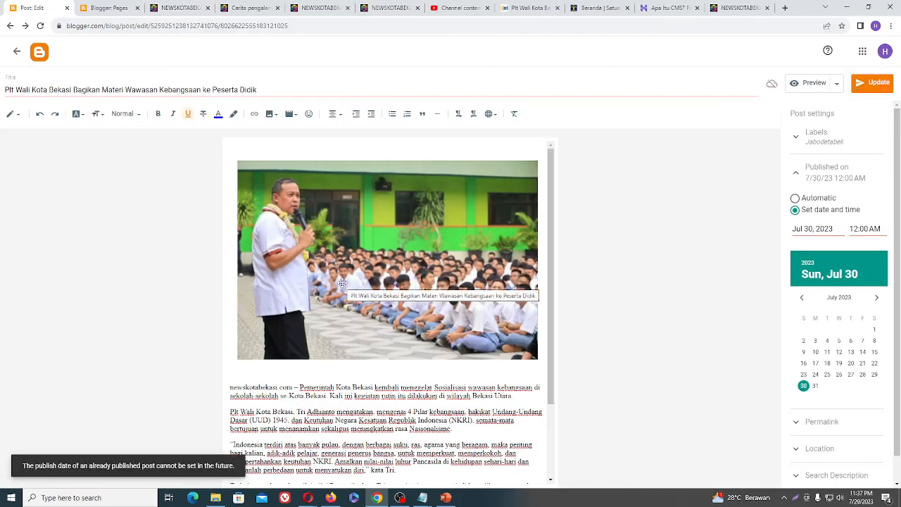
left_click(17, 51)
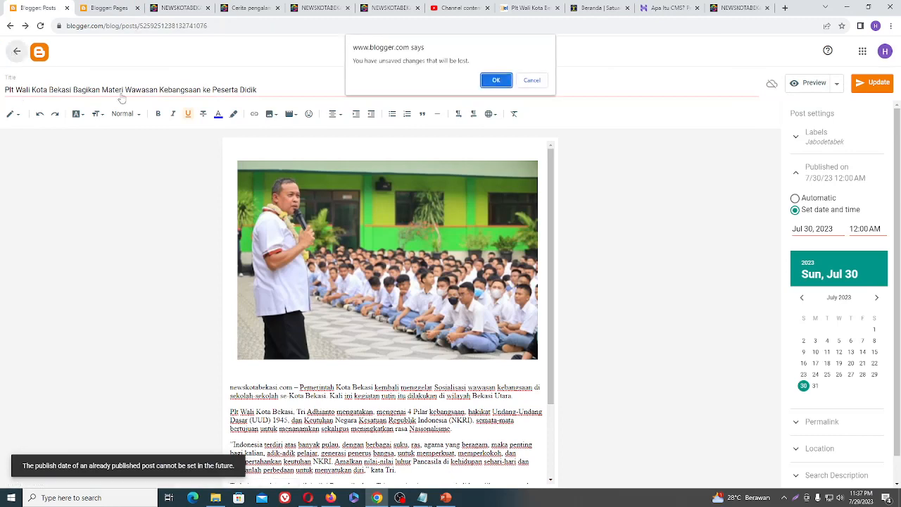
left_click(492, 80)
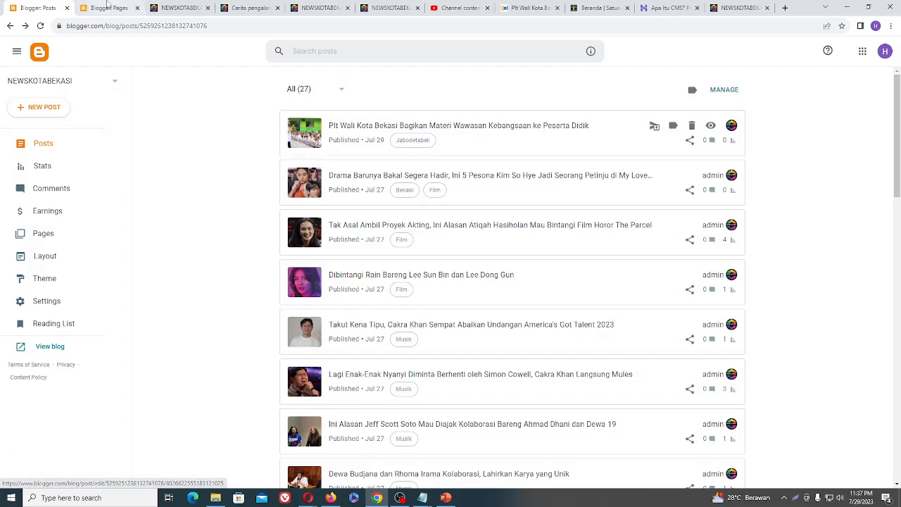
- Reload the blog's home page, check the Jabodetabek and neighbouring sections for the post, and return to Blogger's list of posts
left_click(173, 8)
scroll(362, 310, "down", 8)
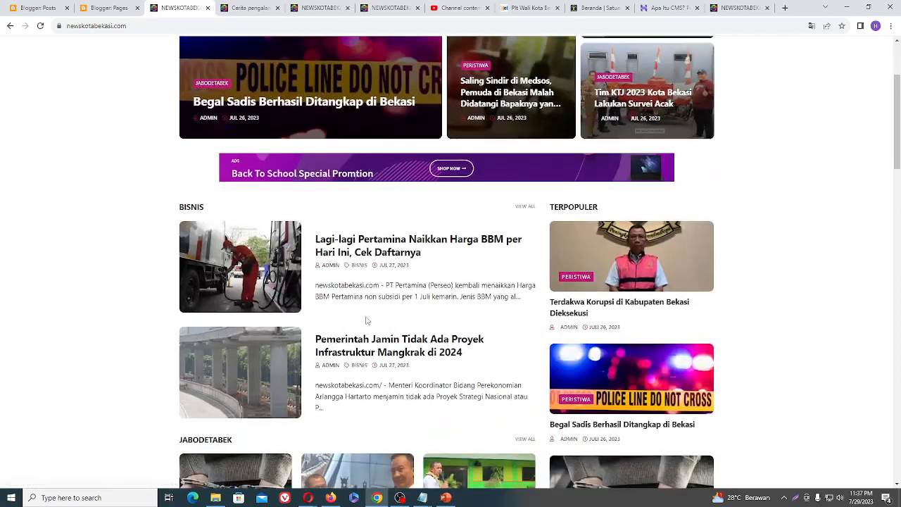
scroll(362, 310, "up", 1)
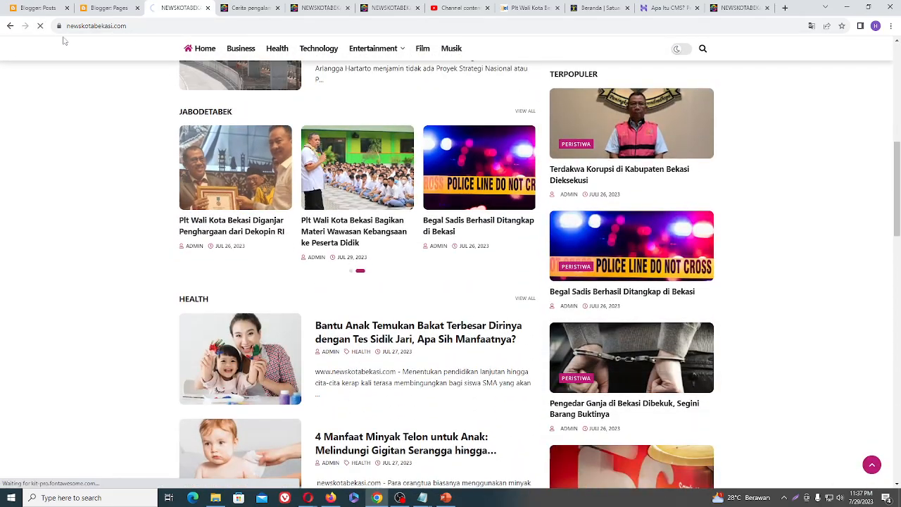
scroll(314, 161, "down", 15)
scroll(313, 162, "up", 15)
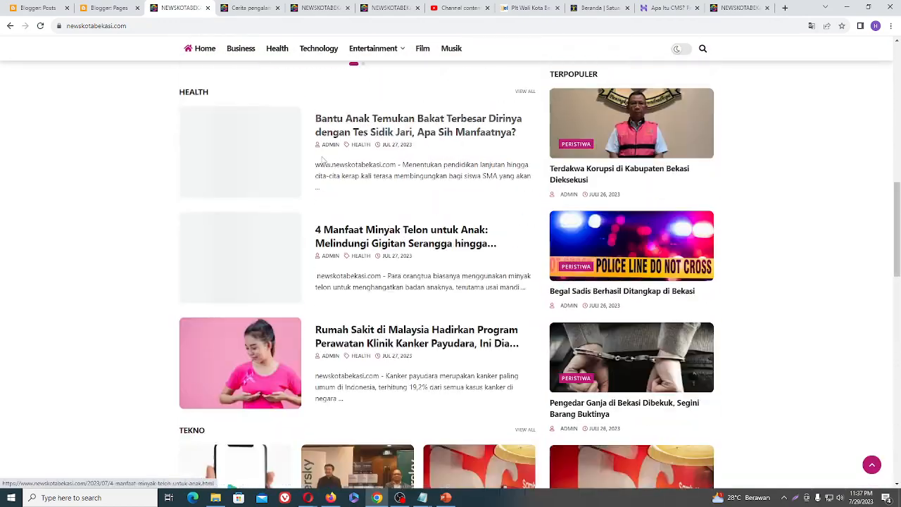
scroll(323, 160, "down", 5)
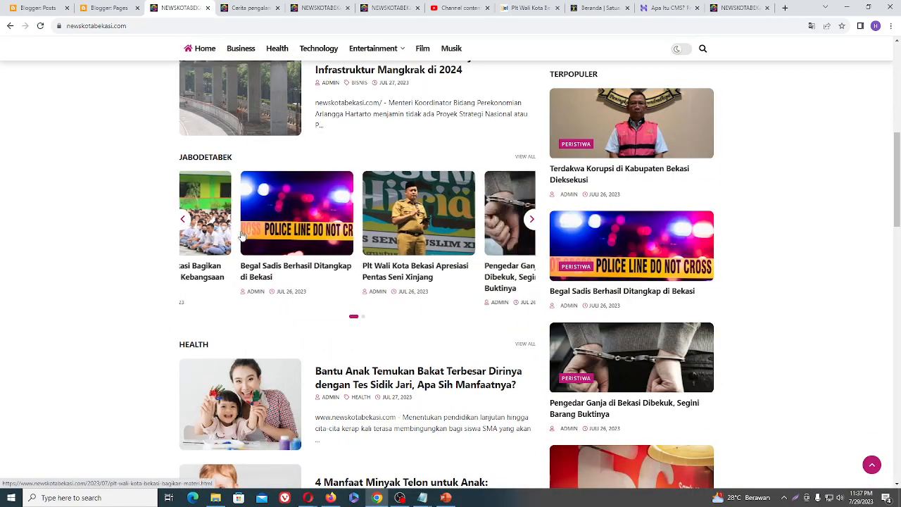
left_click(92, 8)
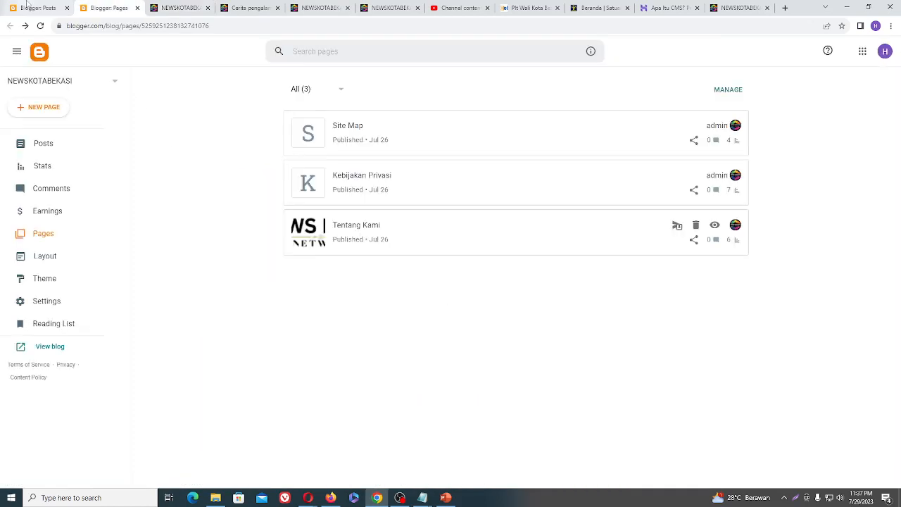
left_click(39, 8)
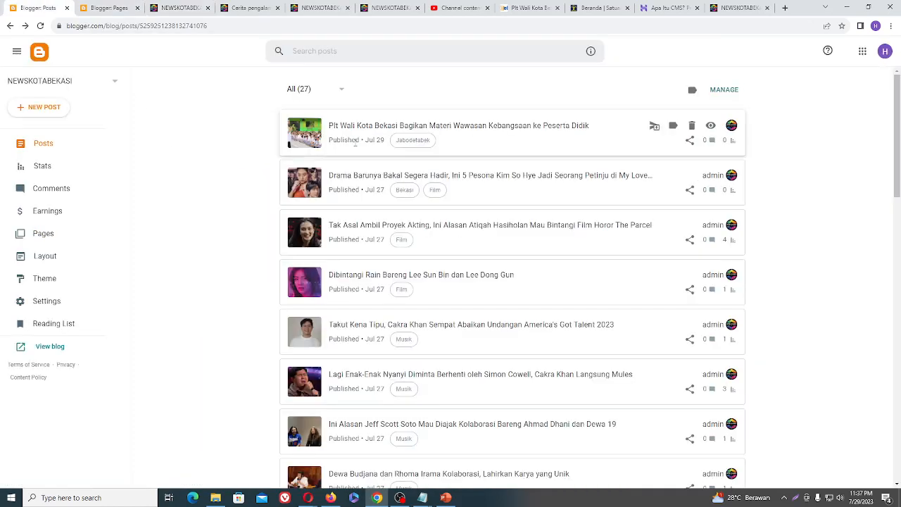
- Review the Plt Wali Kota Bekasi post in the editor, return to the post list and look through its entries
left_click(526, 127)
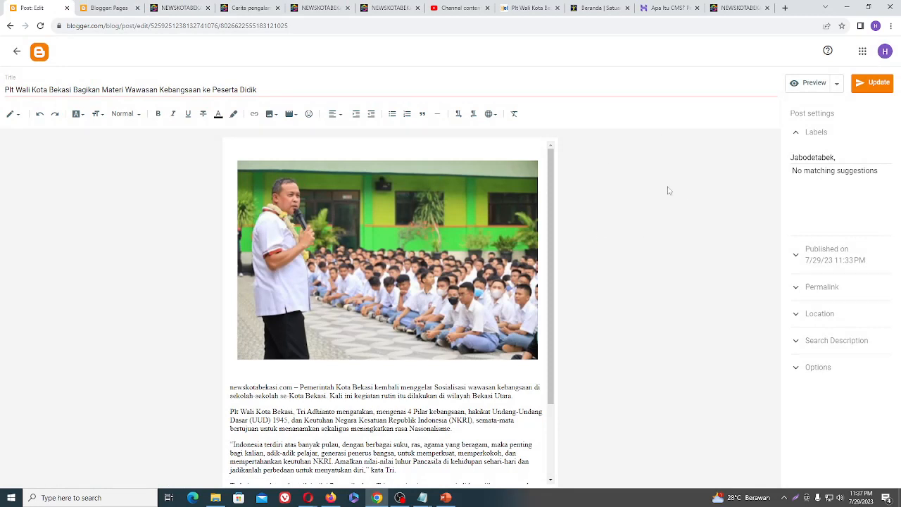
left_click(16, 51)
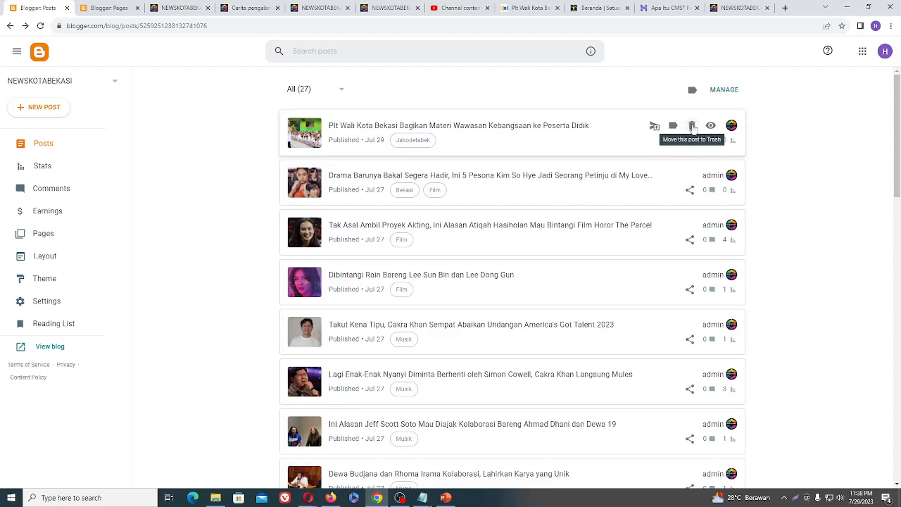
scroll(325, 153, "down", 2)
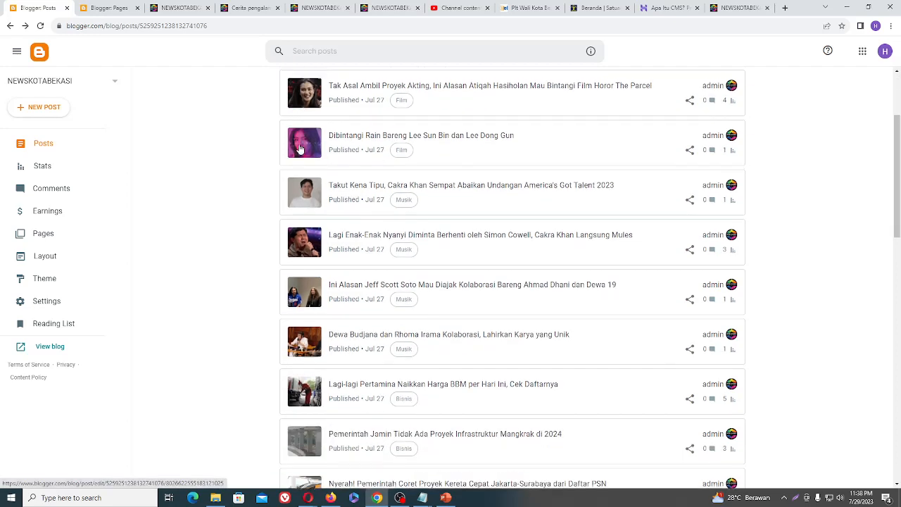
scroll(325, 141, "up", 2)
- Create and publish a test post titled "jhfgthjf" with the body text "ghjfhgj"
left_click(43, 108)
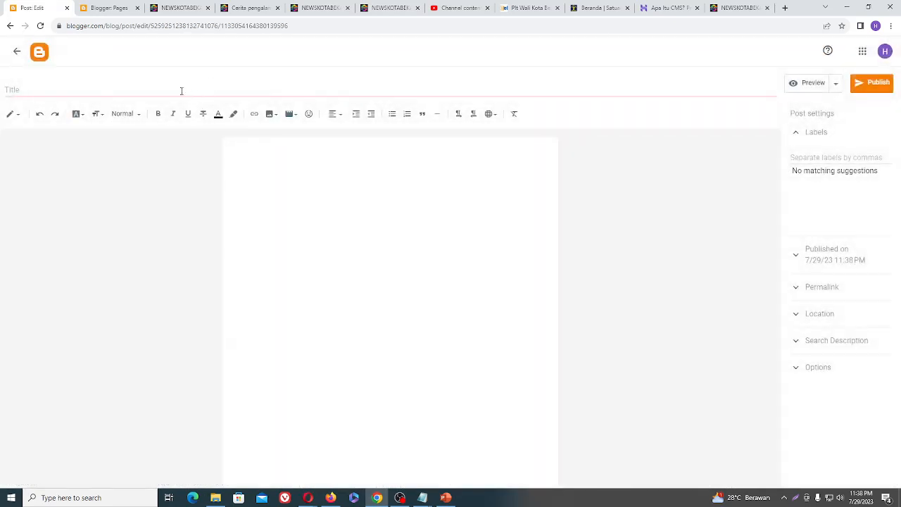
left_click(181, 90)
type("jhfgthjf")
left_click(426, 197)
type("ghjfhgj")
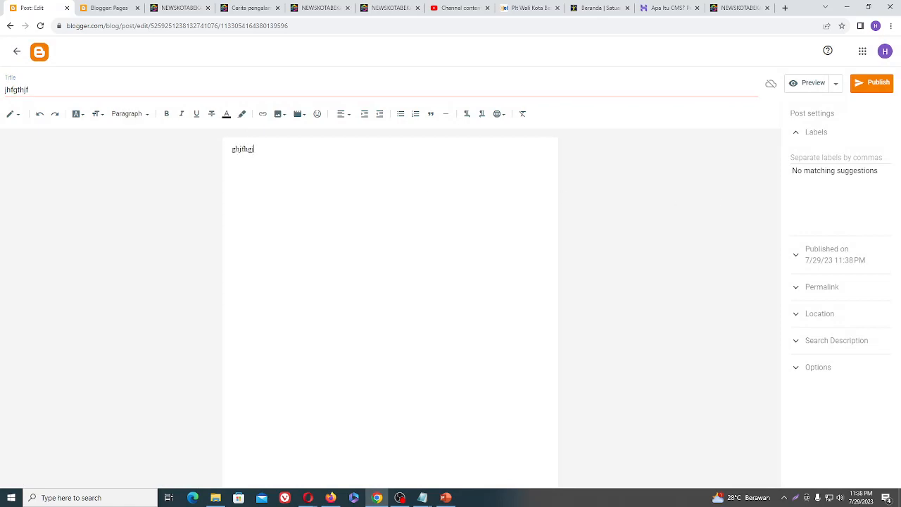
left_click(872, 83)
left_click(476, 287)
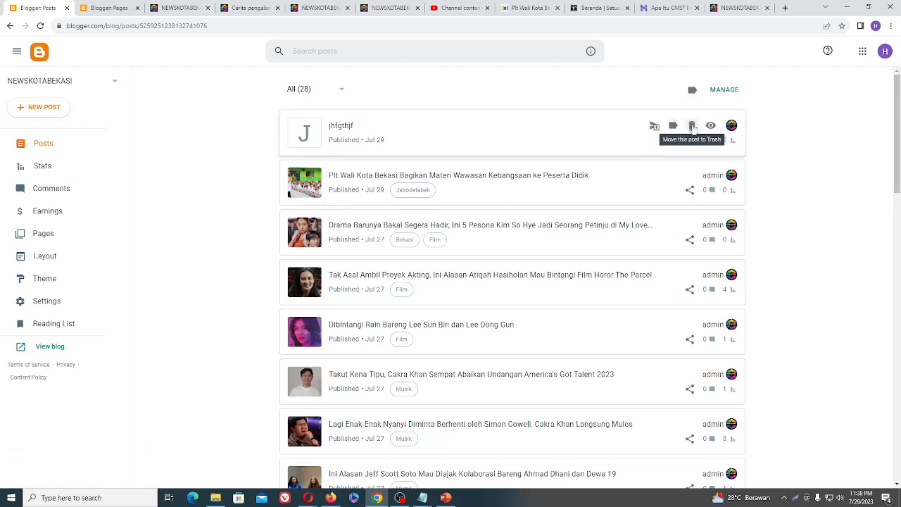
- Move the test post "jhfgthjf" to the trash
left_click(692, 125)
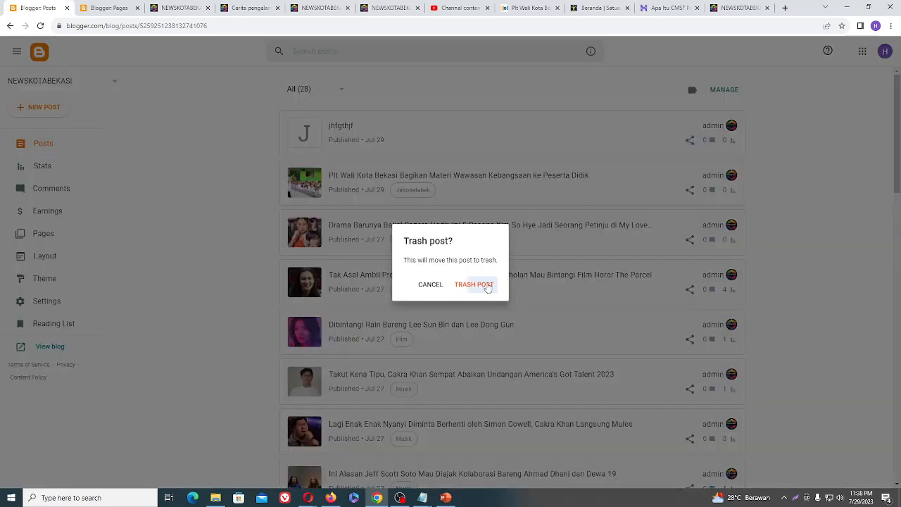
left_click(486, 285)
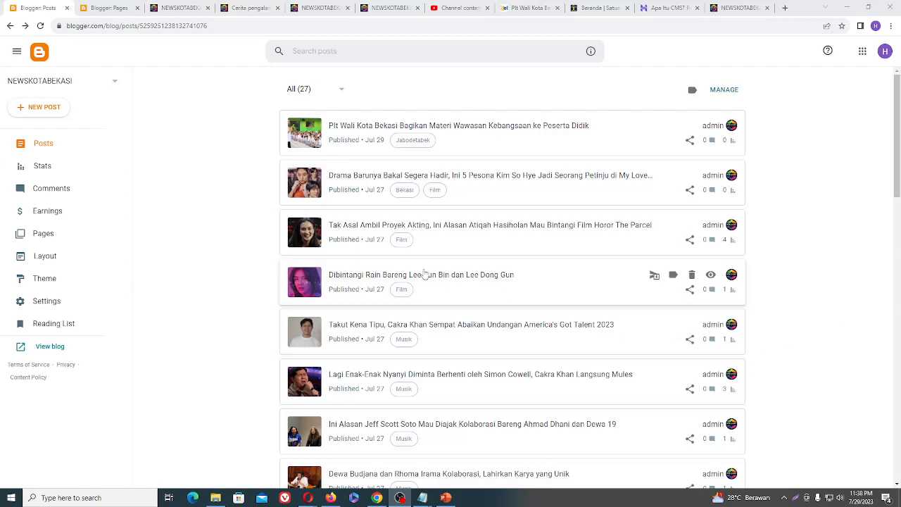
- Open the blog's home page from the ojek driver article, look through its sections down to Tekno, and return to Blogger's post list
left_click(242, 8)
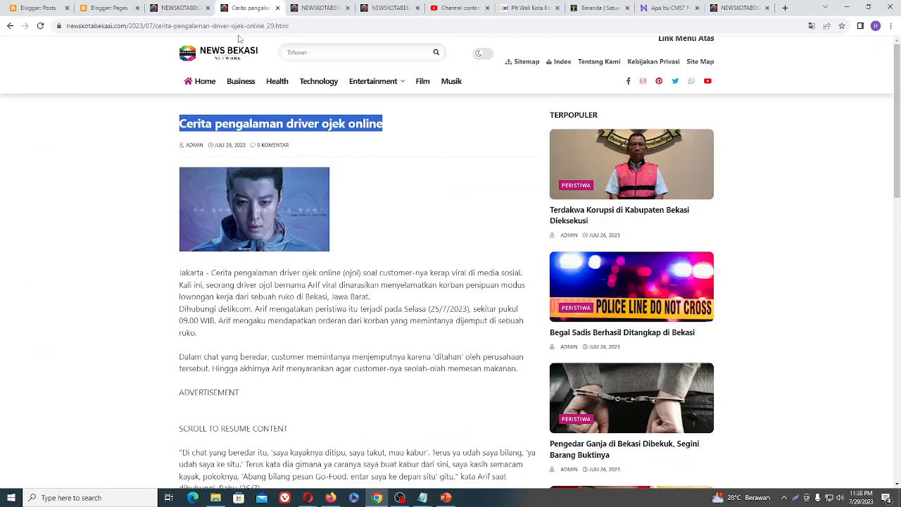
left_click(225, 55)
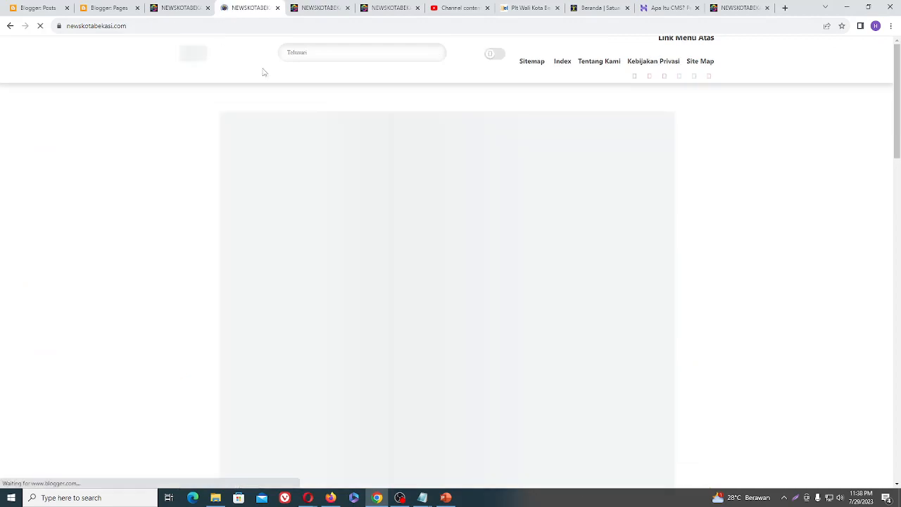
scroll(607, 294, "down", 2)
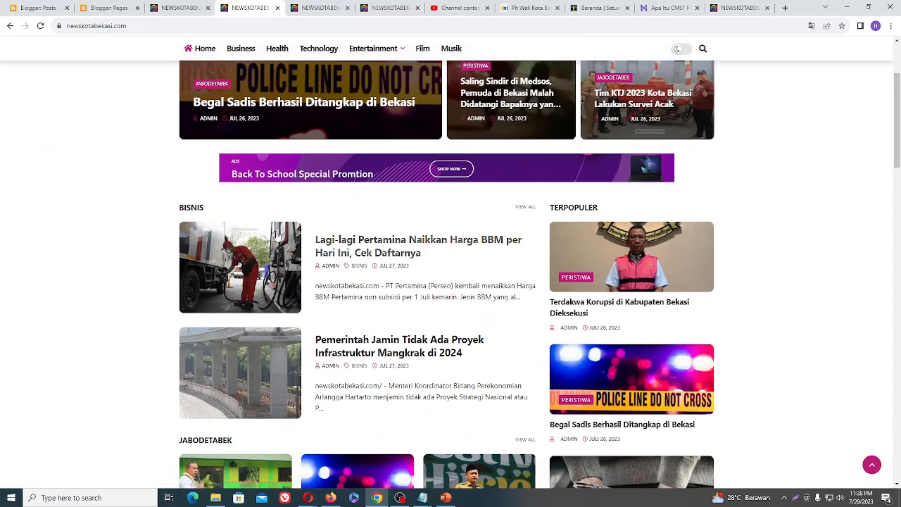
scroll(415, 266, "down", 1)
scroll(415, 266, "down", 8)
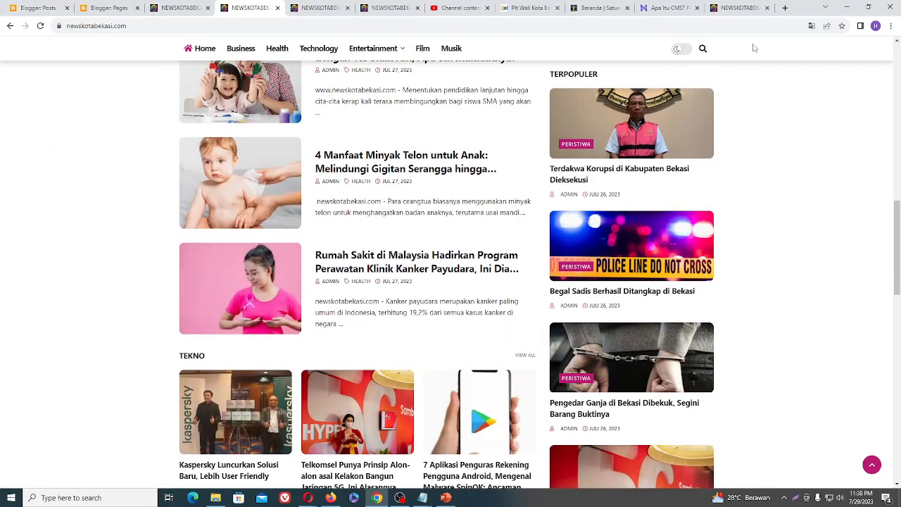
left_click(29, 6)
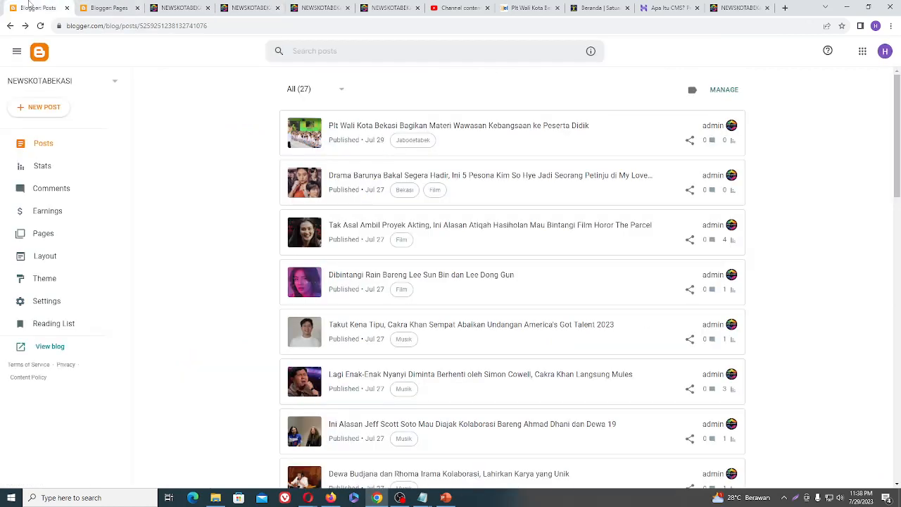